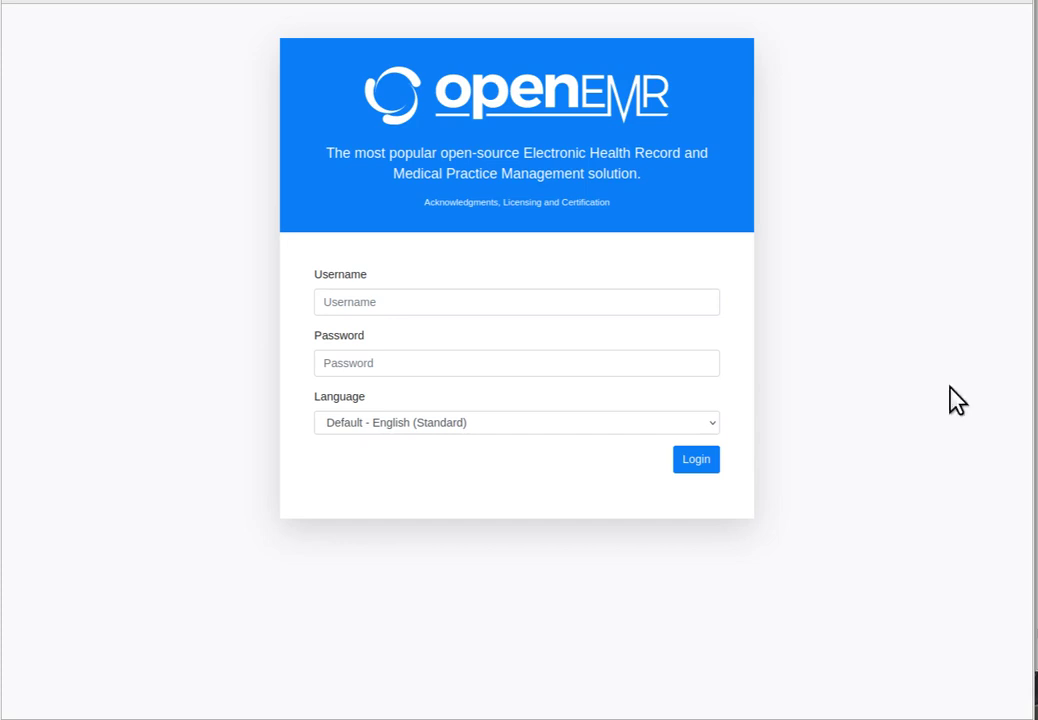
- Log in to OpenEMR with the saved receptionist login from autofill
left_click(553, 302)
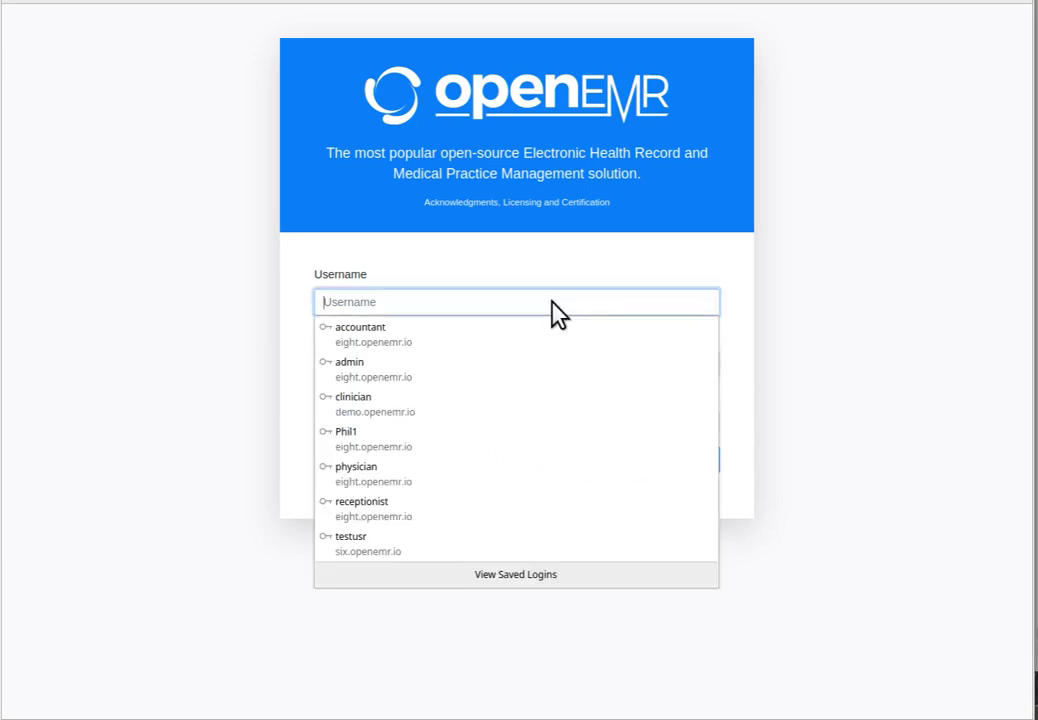
left_click(540, 510)
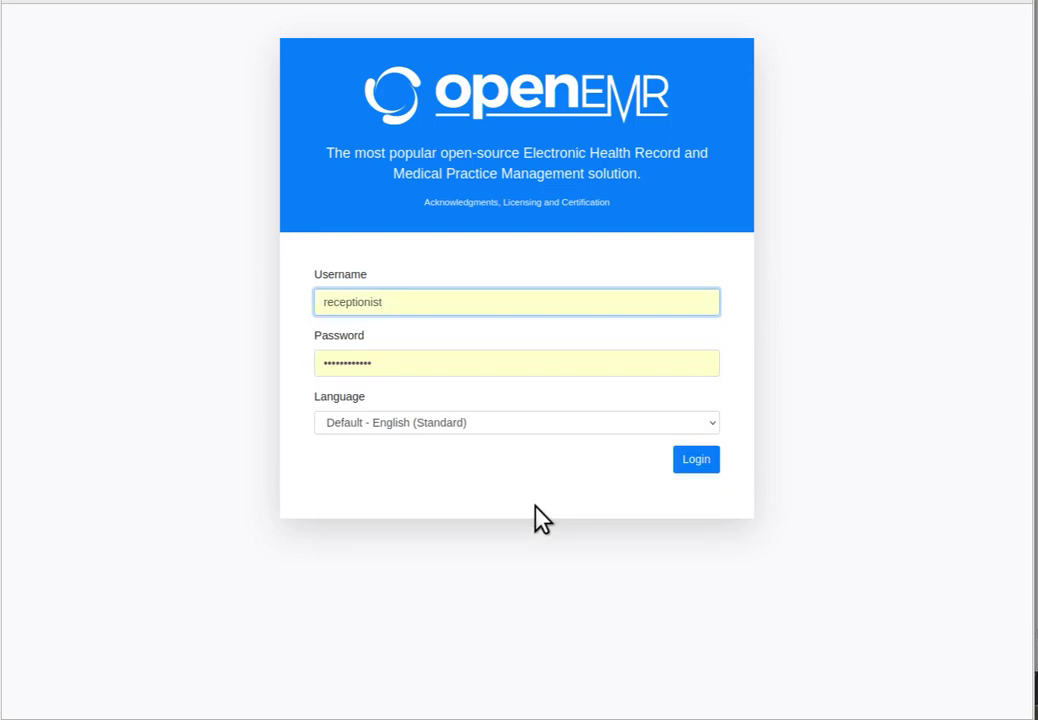
left_click(703, 462)
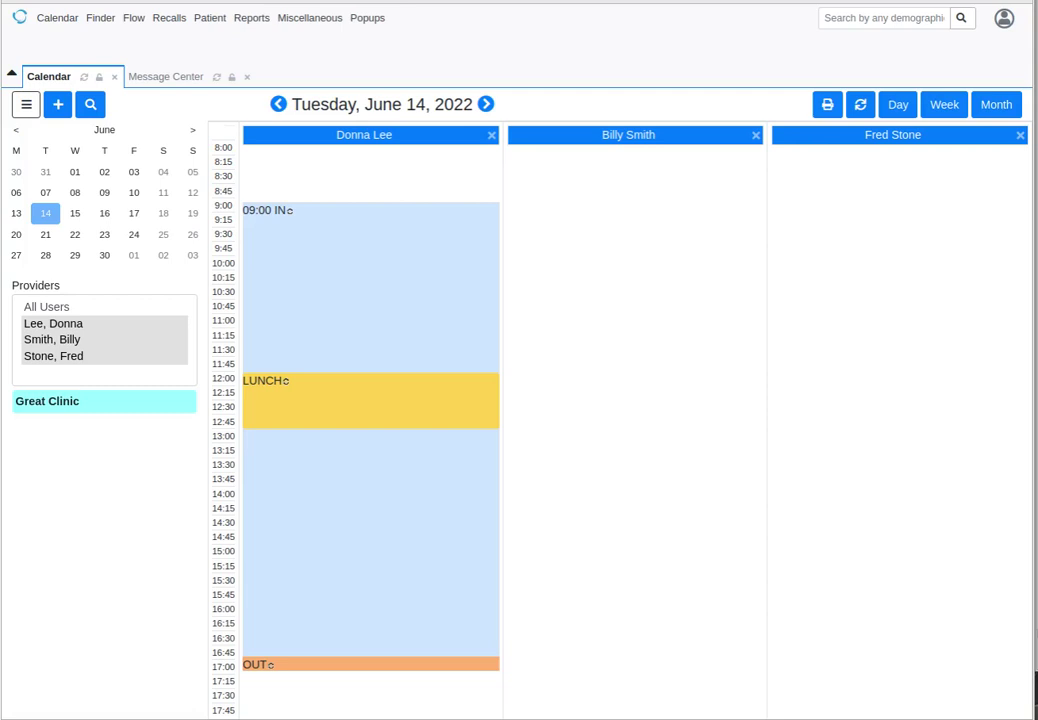
left_click(1006, 24)
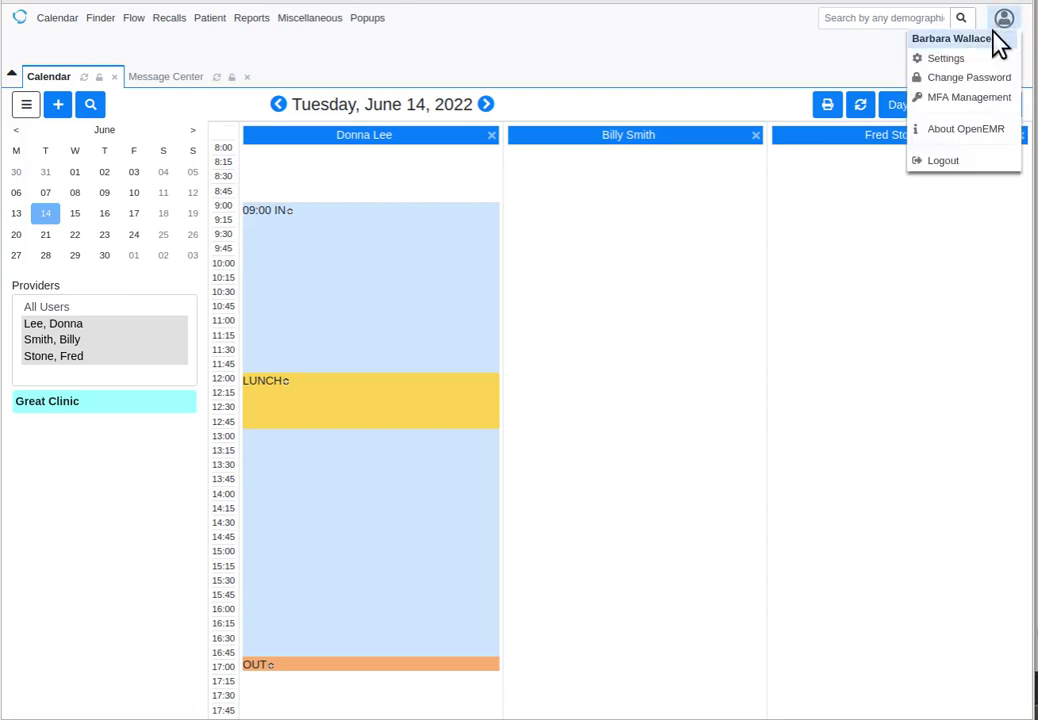
left_click(729, 45)
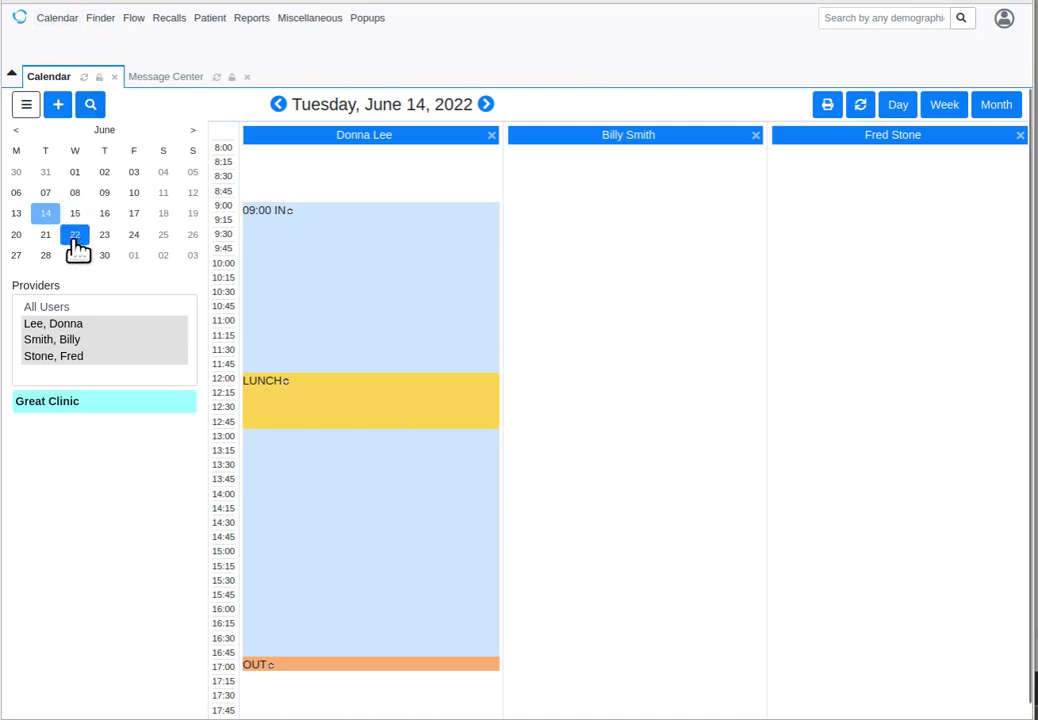
left_click(85, 323)
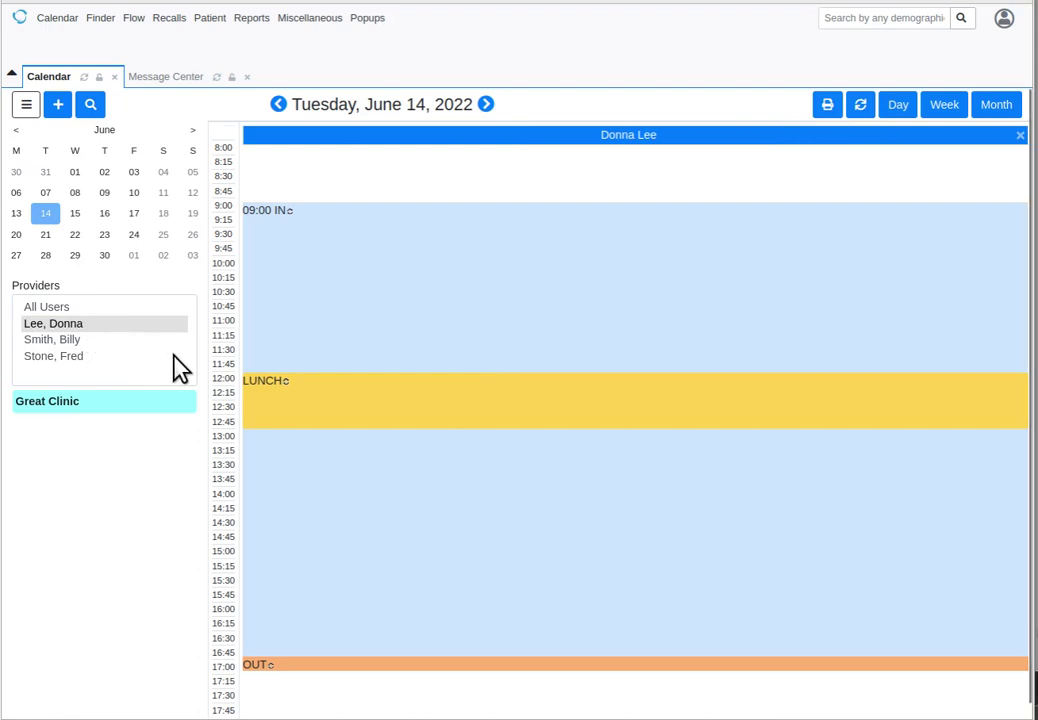
left_click_drag(241, 396, 258, 347)
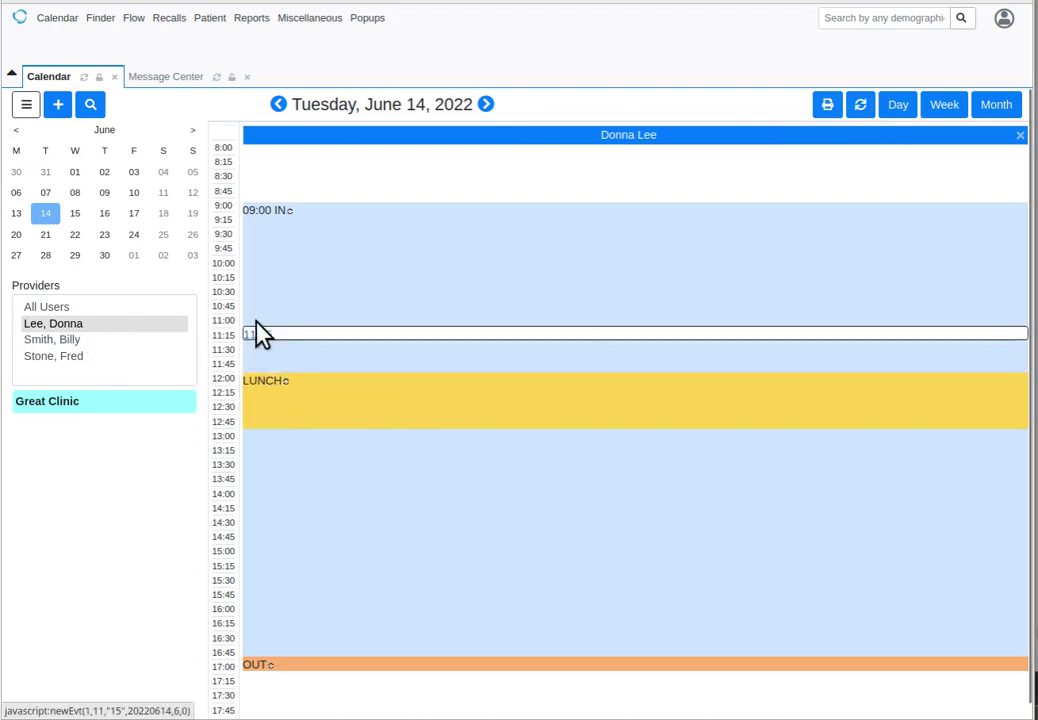
left_click(257, 322)
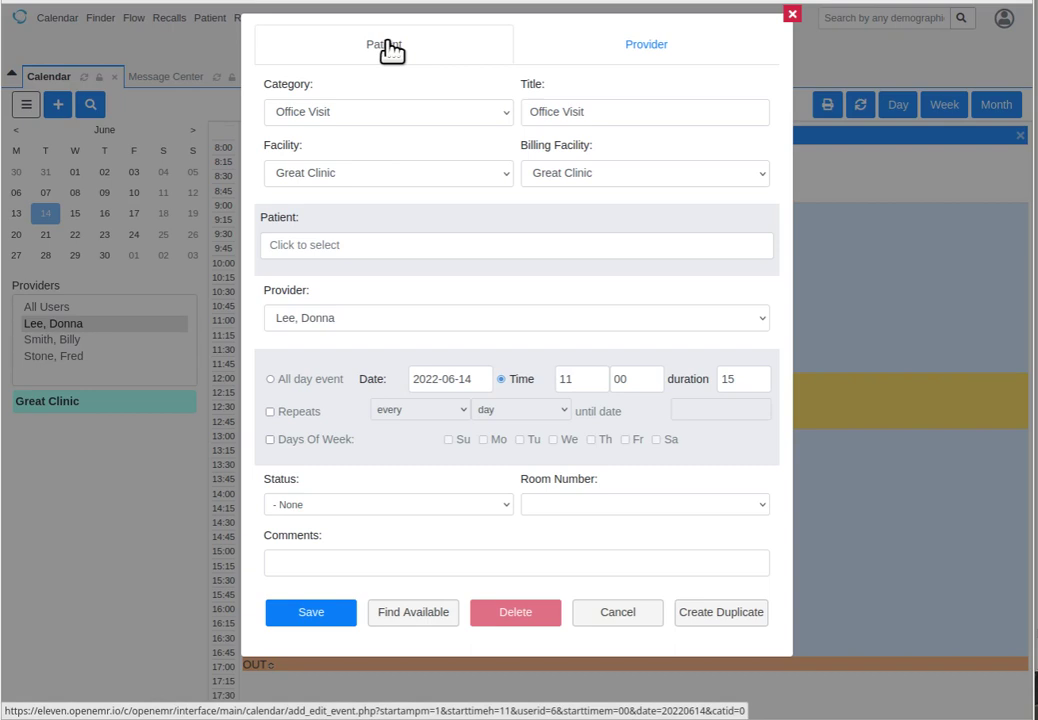
left_click(365, 111)
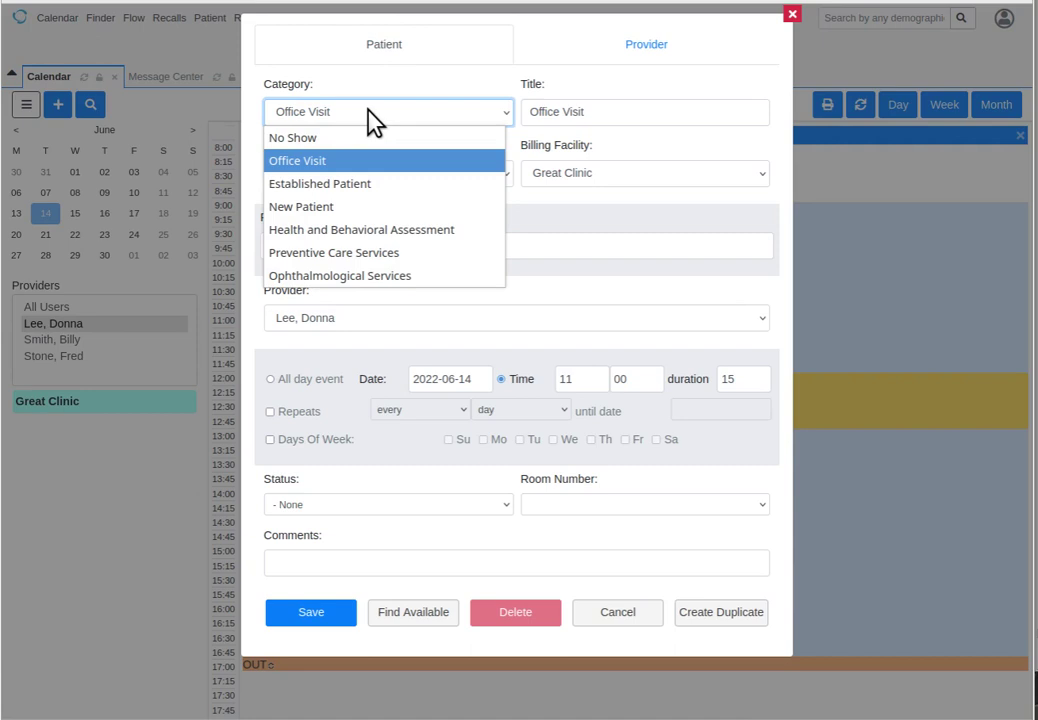
left_click(388, 163)
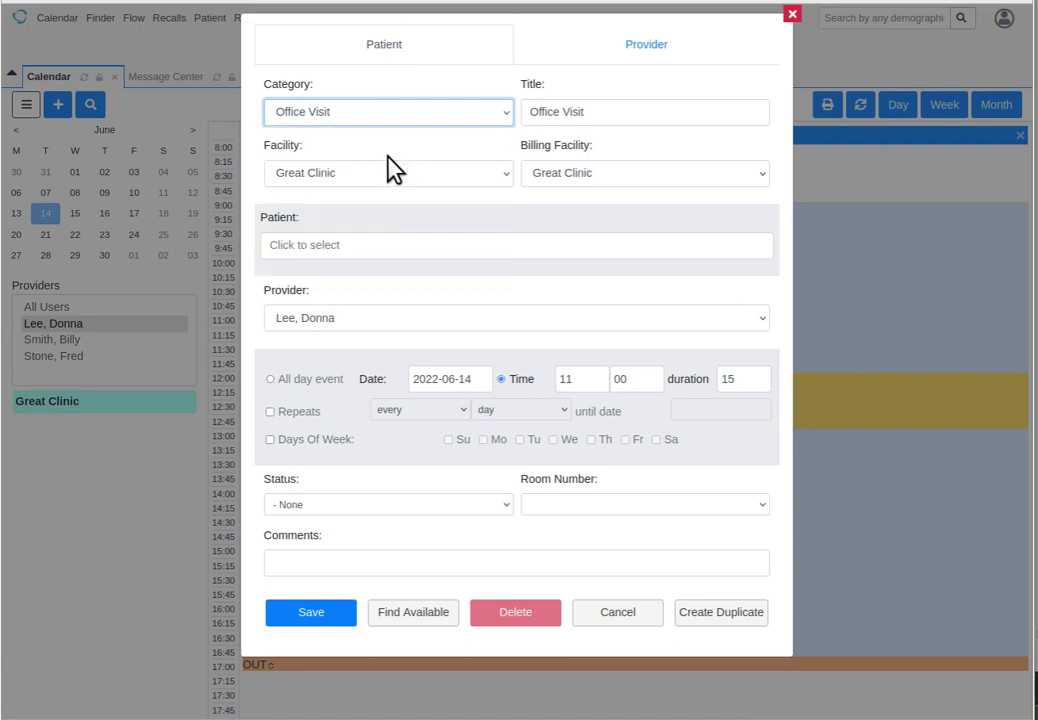
left_click(399, 242)
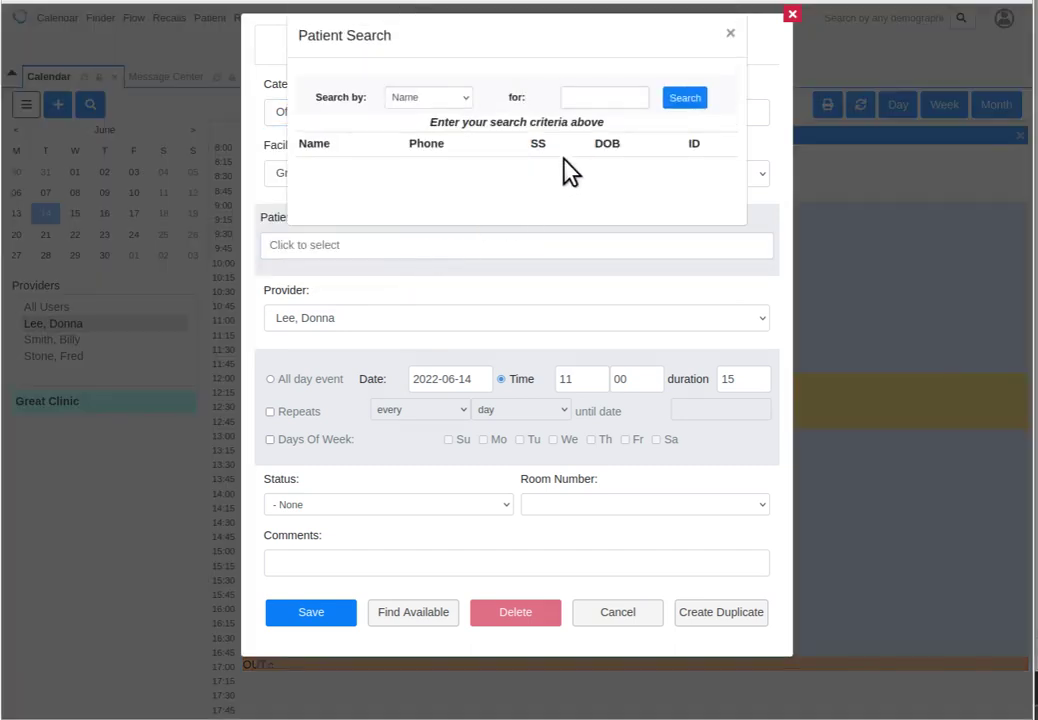
left_click(607, 98)
type("phil")
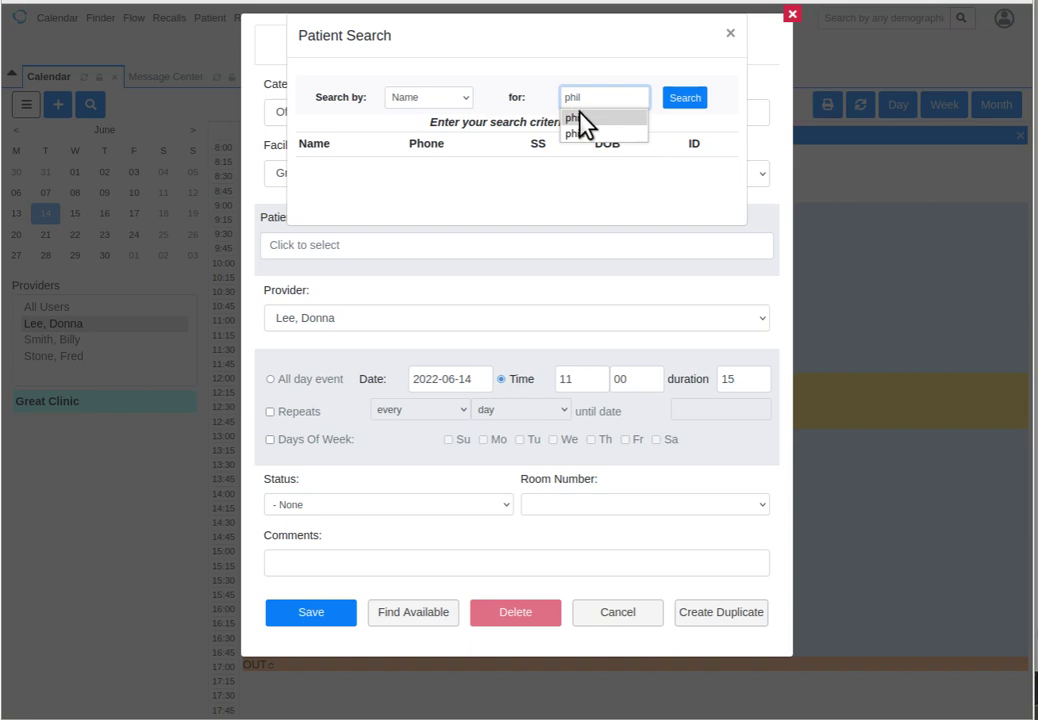
left_click(580, 118)
left_click(685, 100)
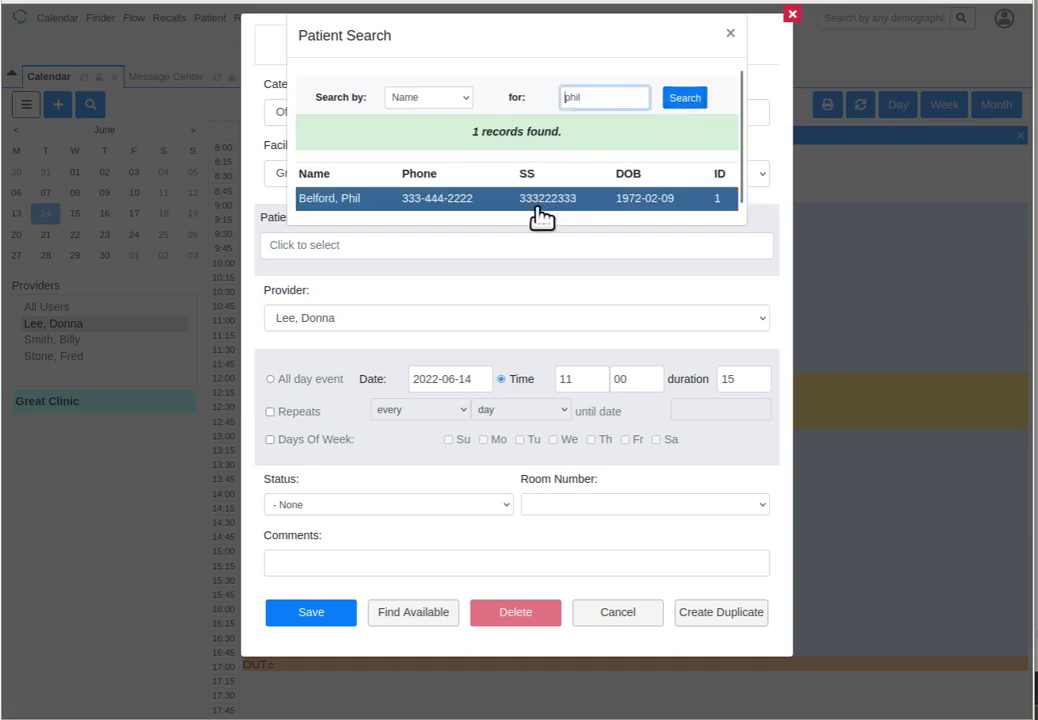
left_click(541, 200)
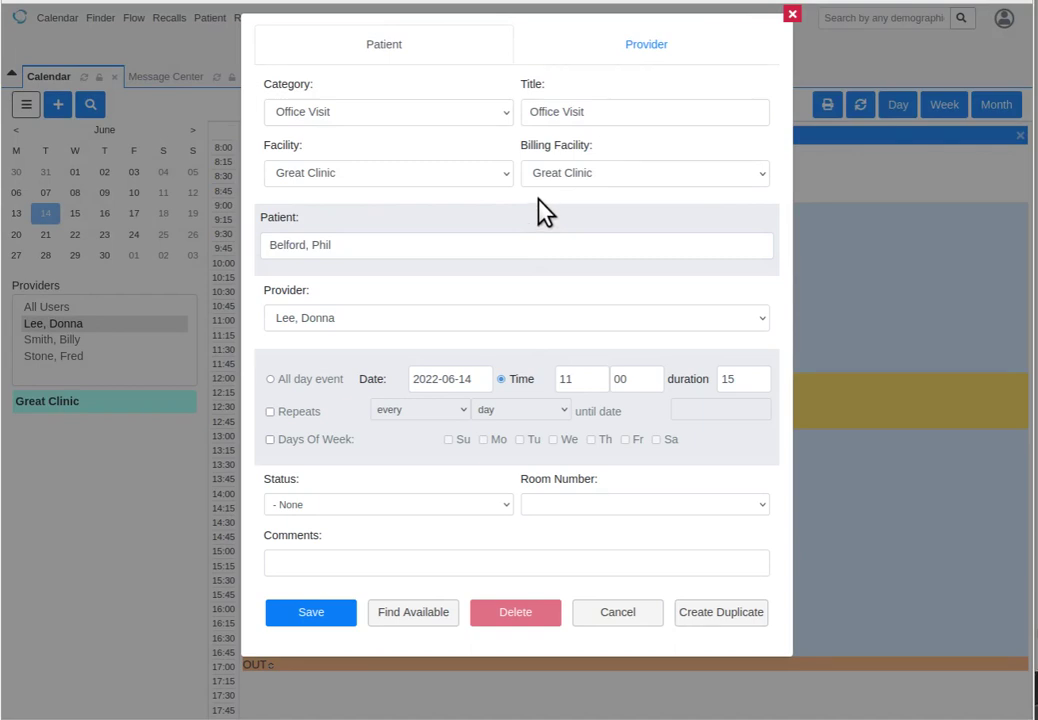
left_click(487, 320)
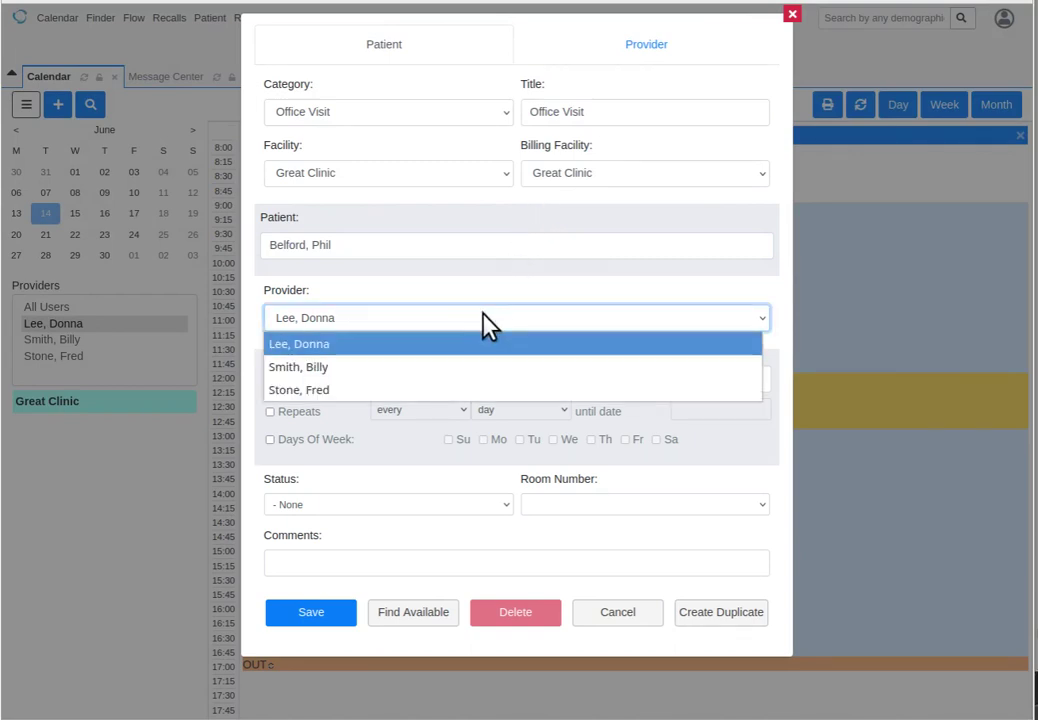
left_click(483, 313)
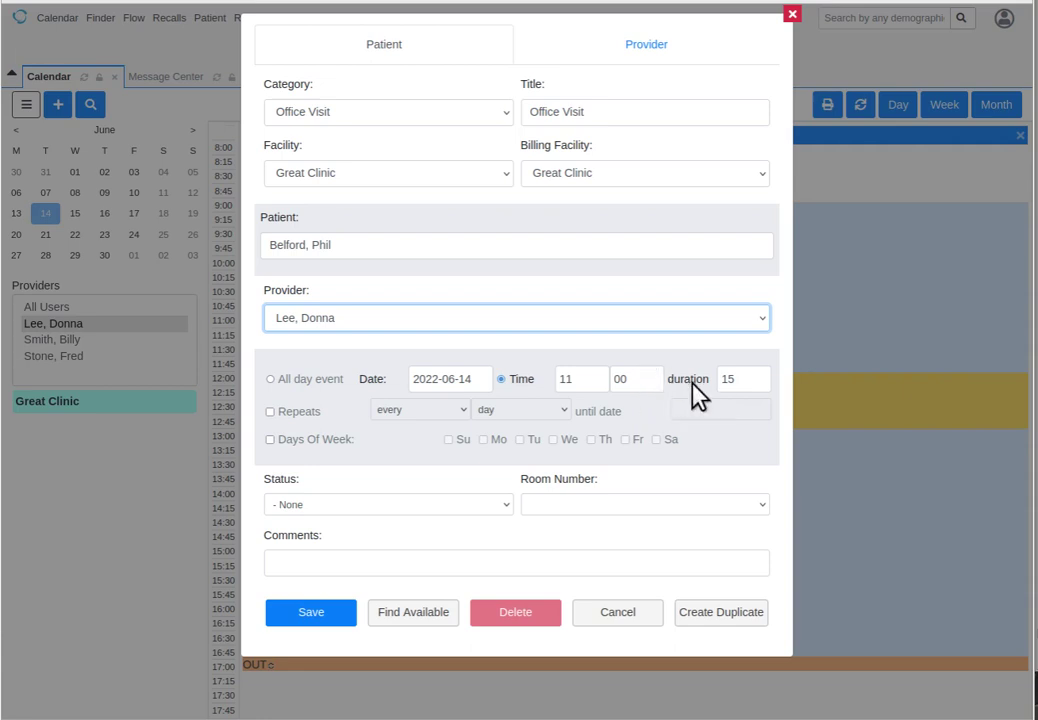
left_click_drag(746, 380, 703, 374)
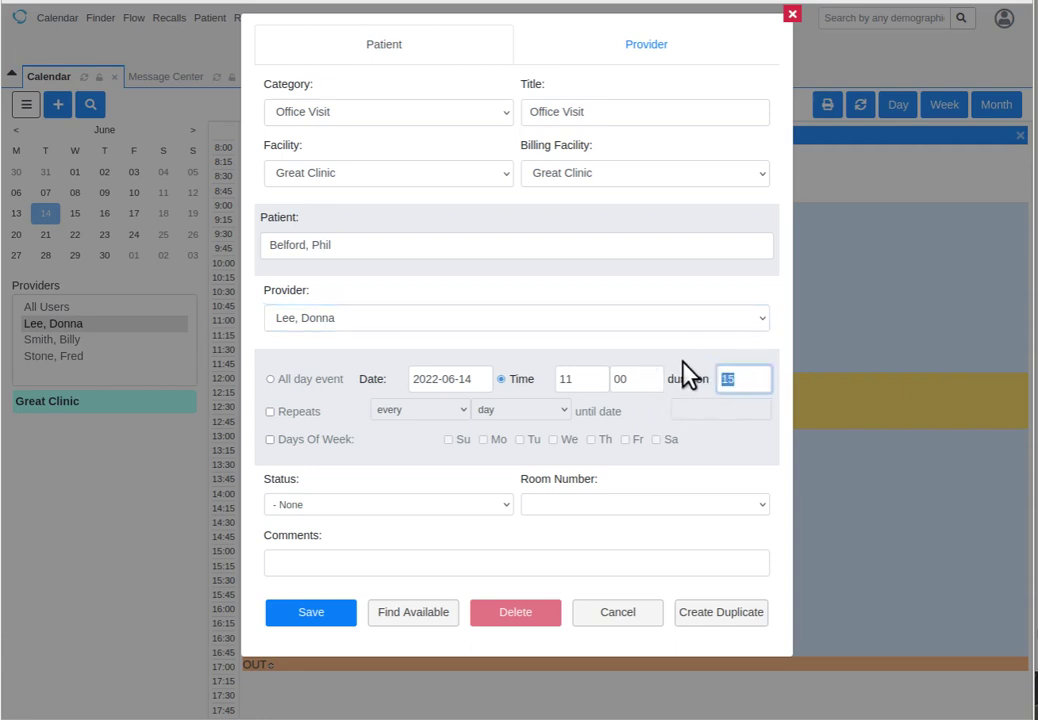
- Leave status unset, add the comment 'demo of workflow', and save the 11:00 appointment
left_click(334, 502)
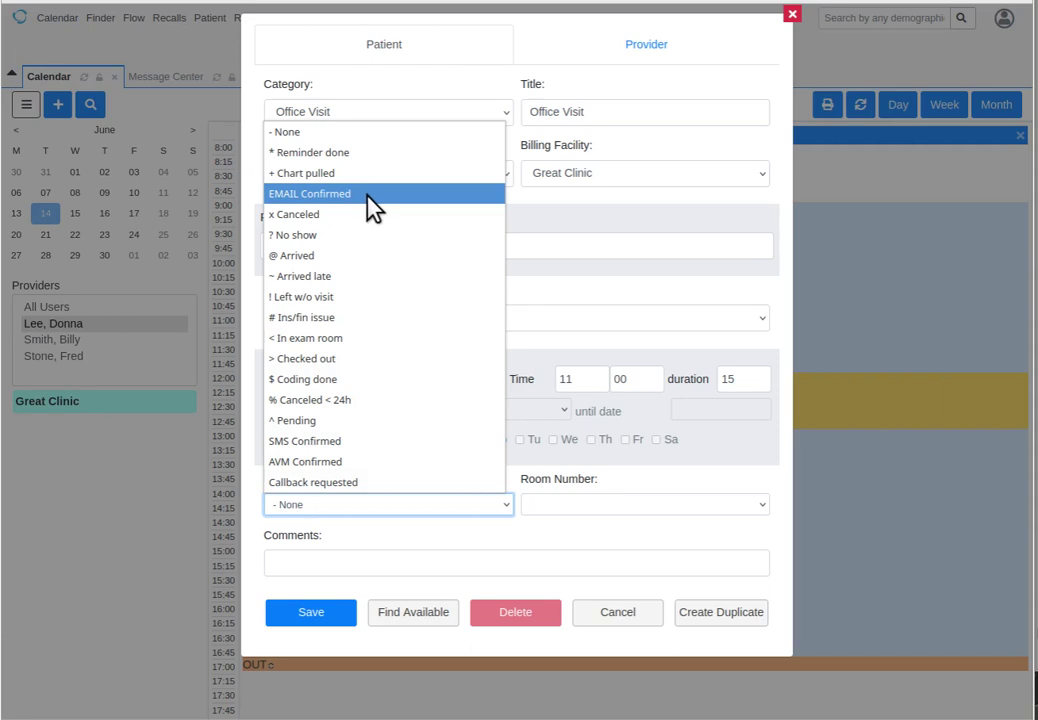
left_click(366, 131)
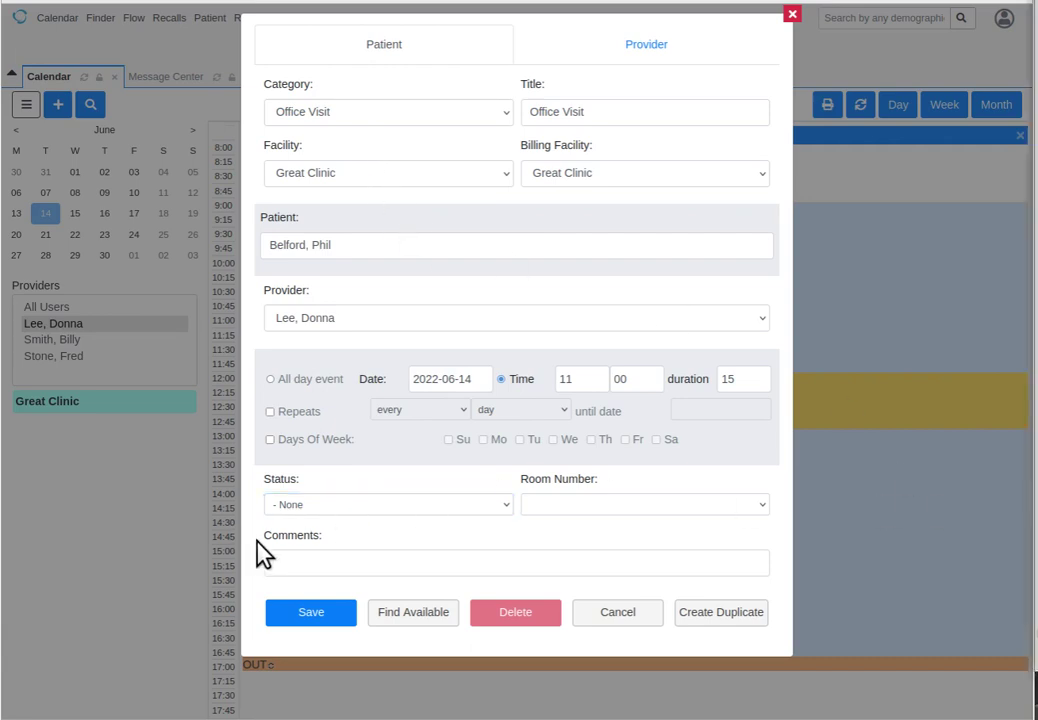
left_click(303, 556)
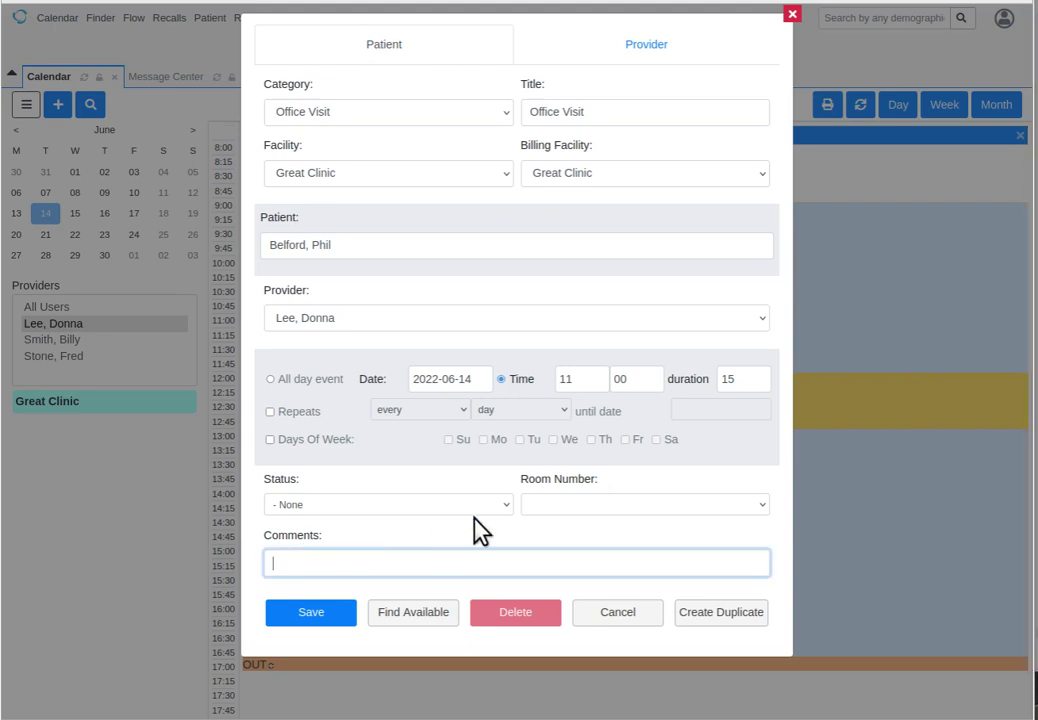
type("demo of workflow")
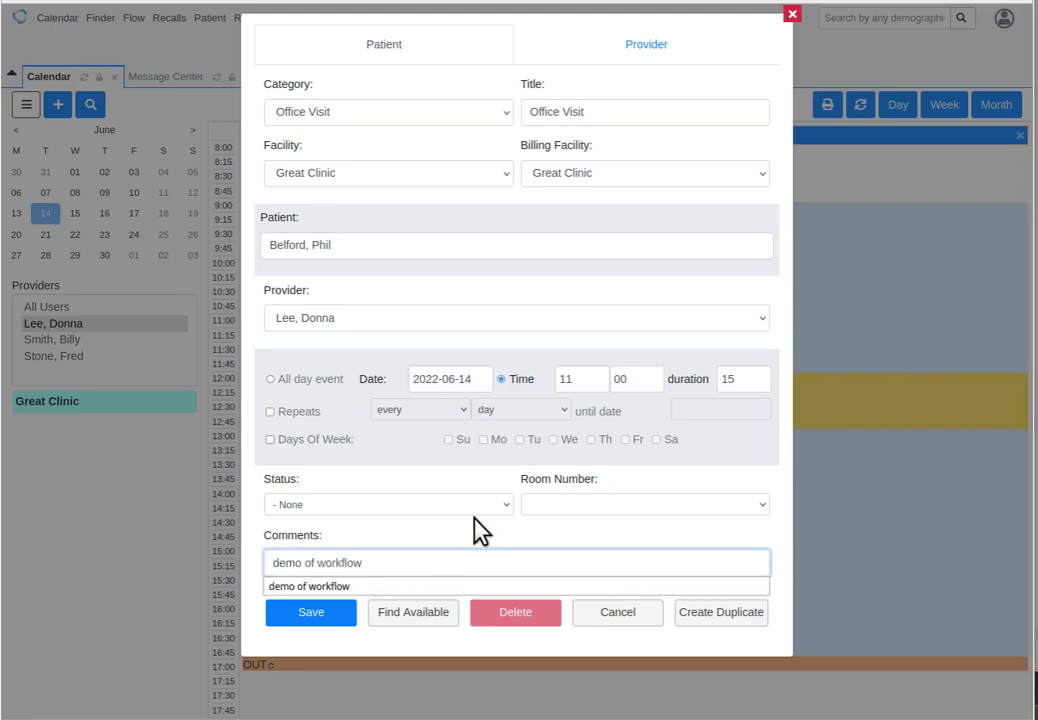
left_click(436, 585)
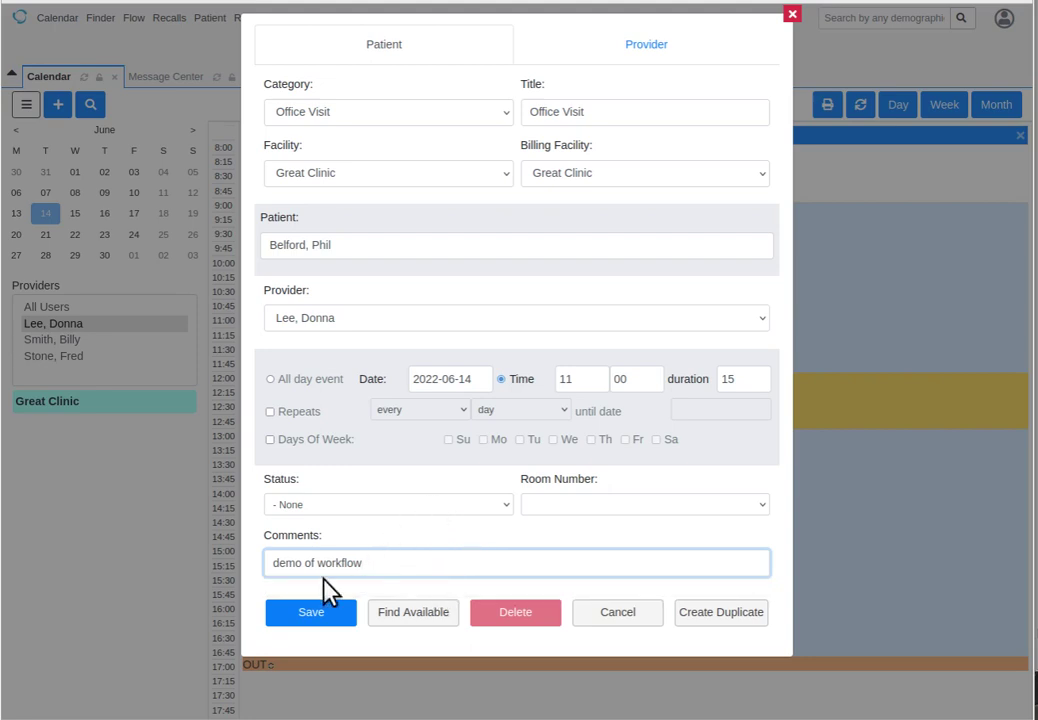
left_click(316, 617)
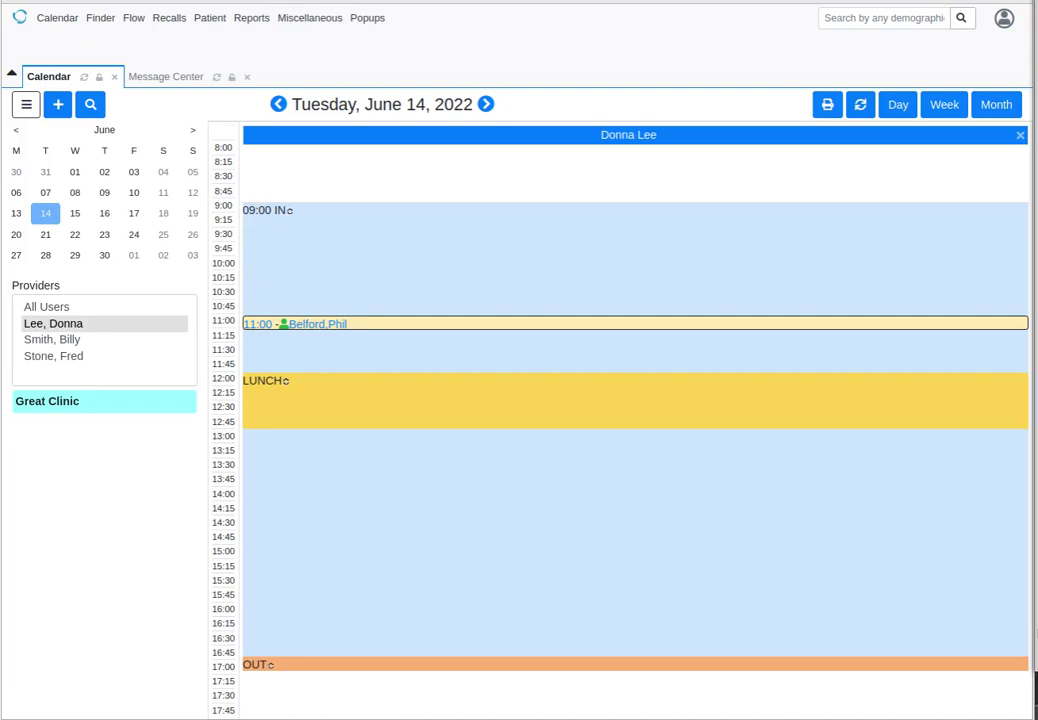
left_click(76, 324)
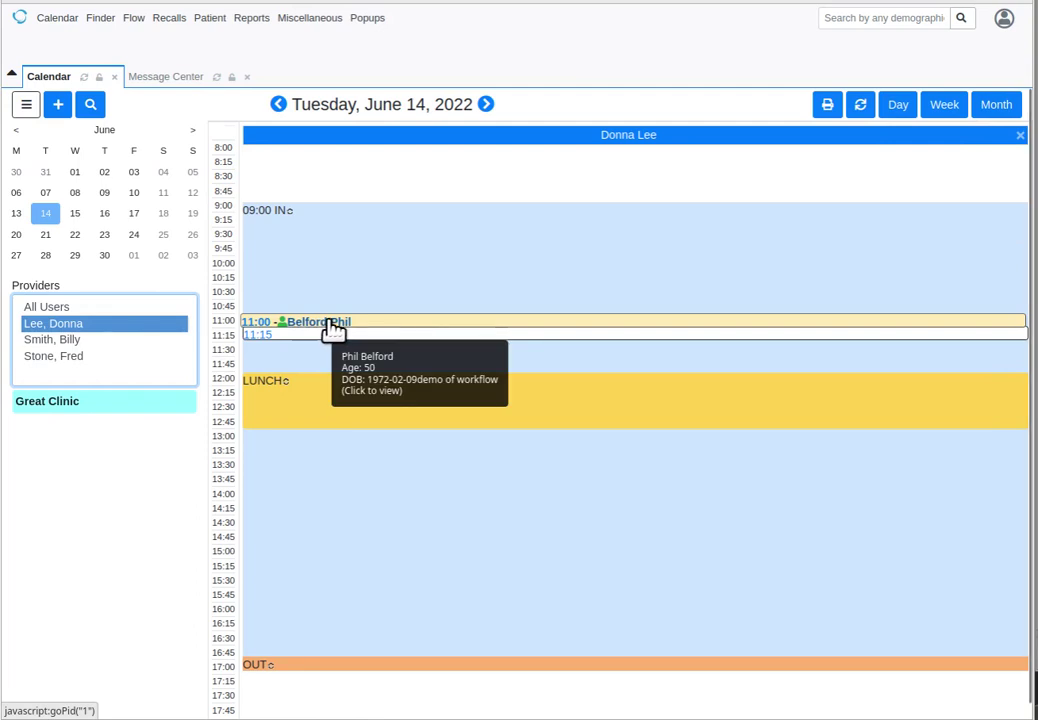
left_click(256, 325)
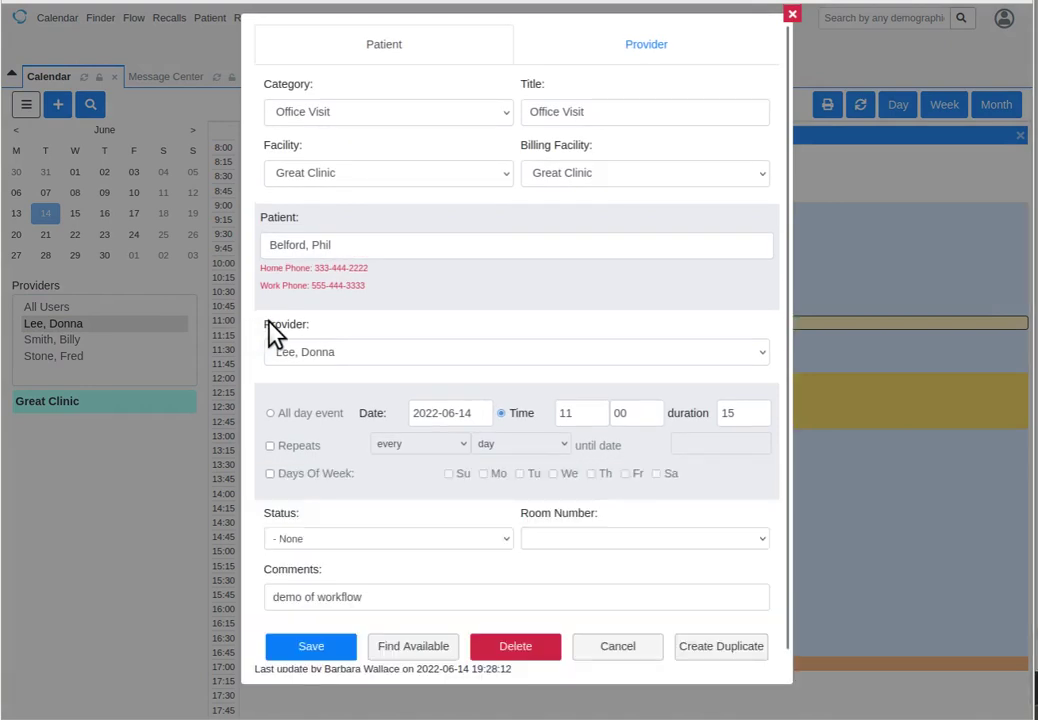
- Mark the appointment '@ Arrived' in Room 1, save, and acknowledge the encounter 15 notice
left_click(380, 540)
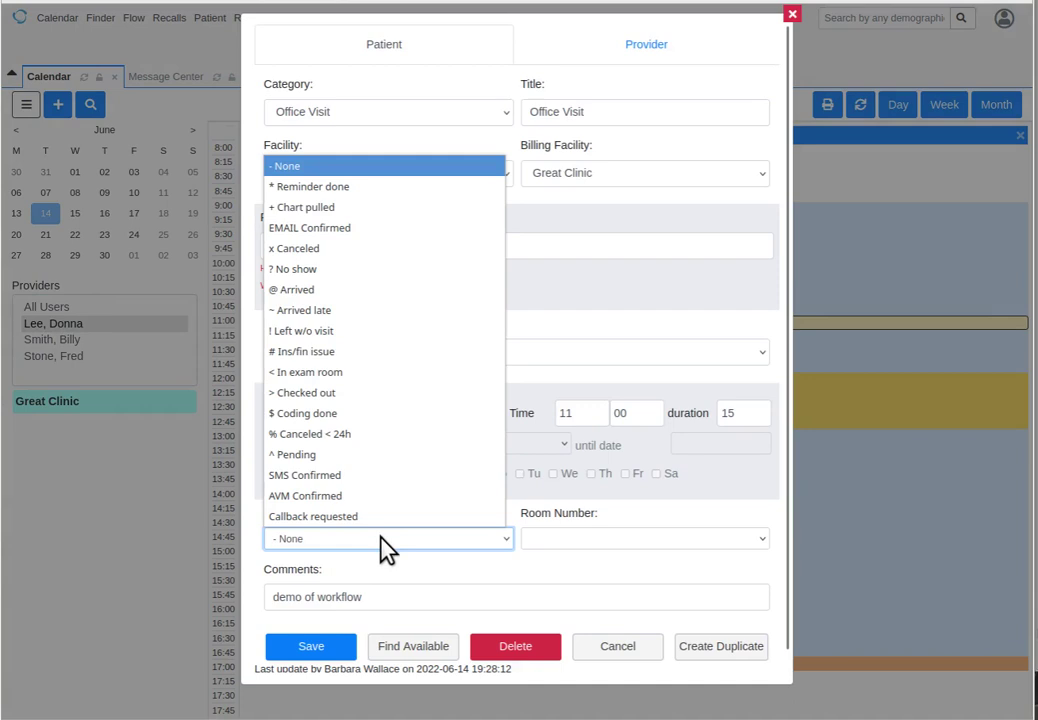
left_click(400, 298)
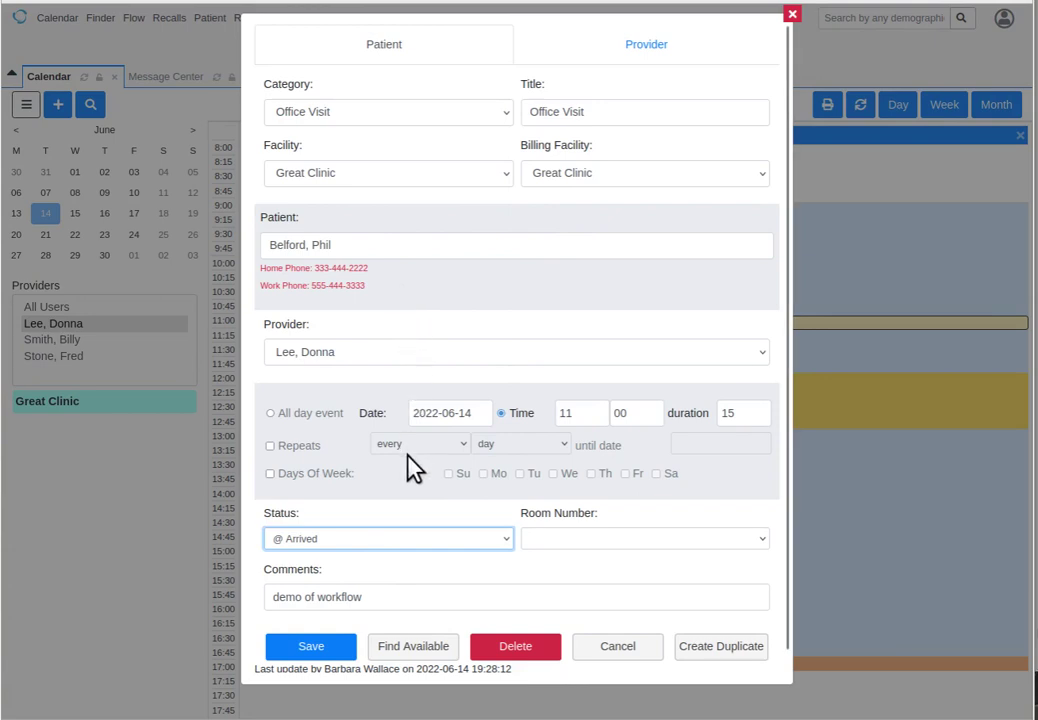
left_click(583, 548)
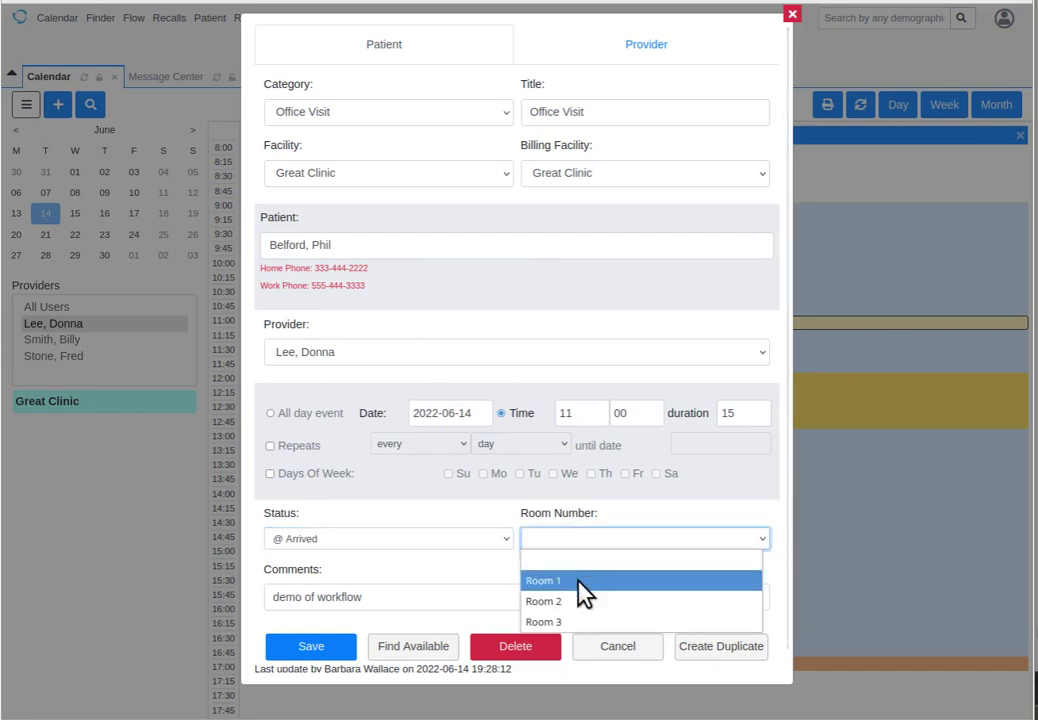
left_click(578, 583)
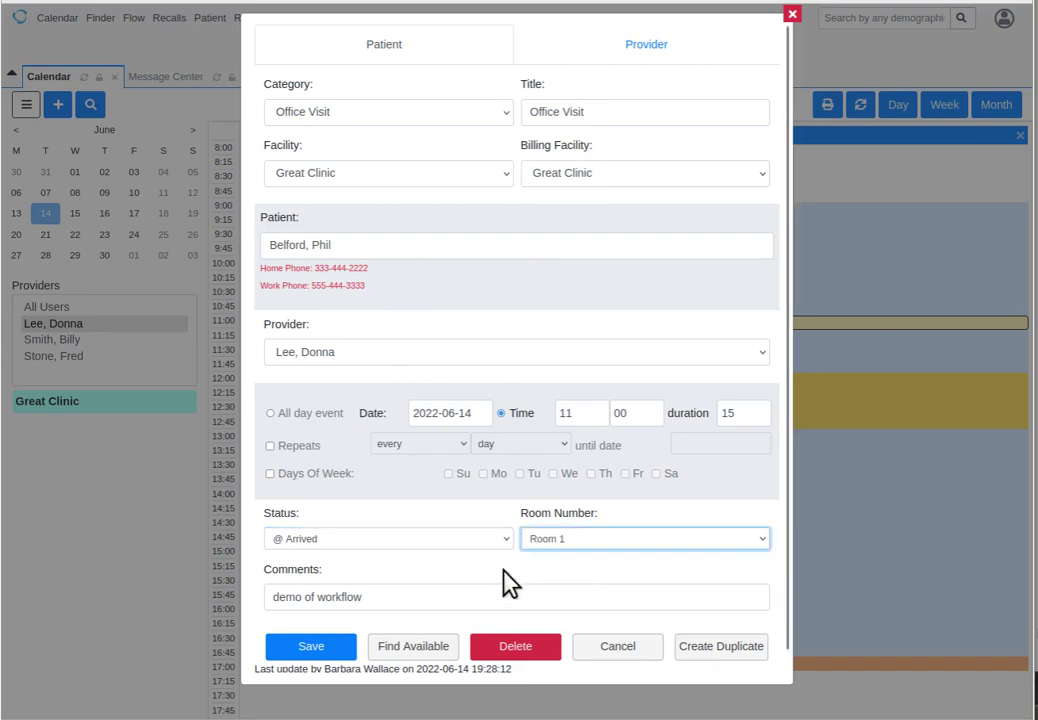
left_click(306, 648)
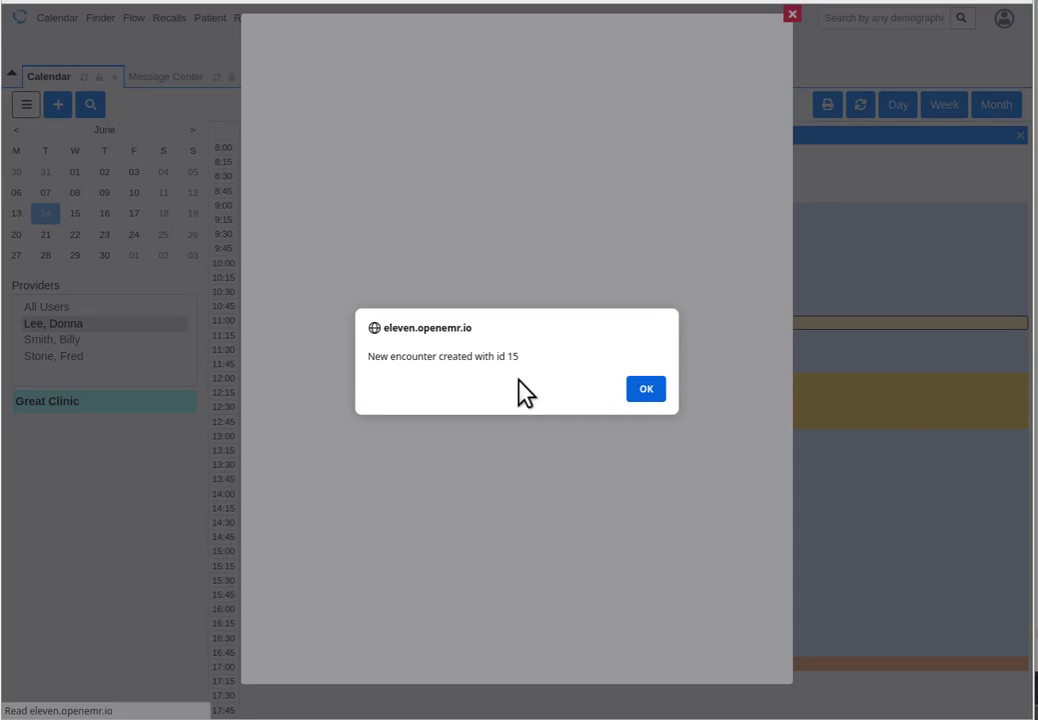
left_click(646, 390)
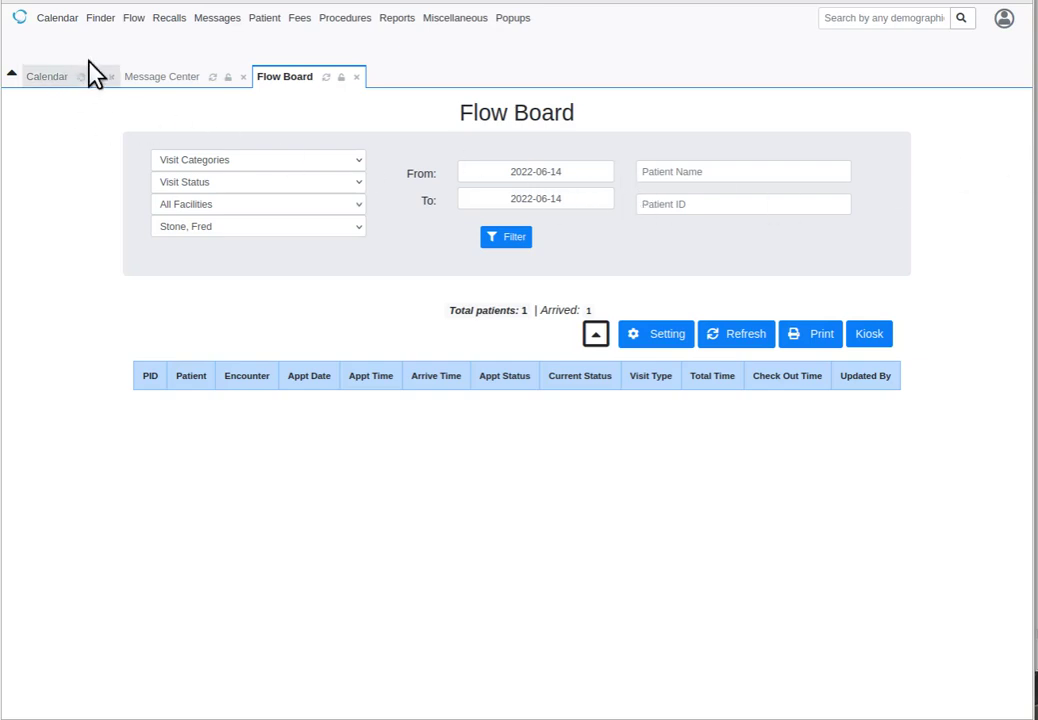
left_click(136, 22)
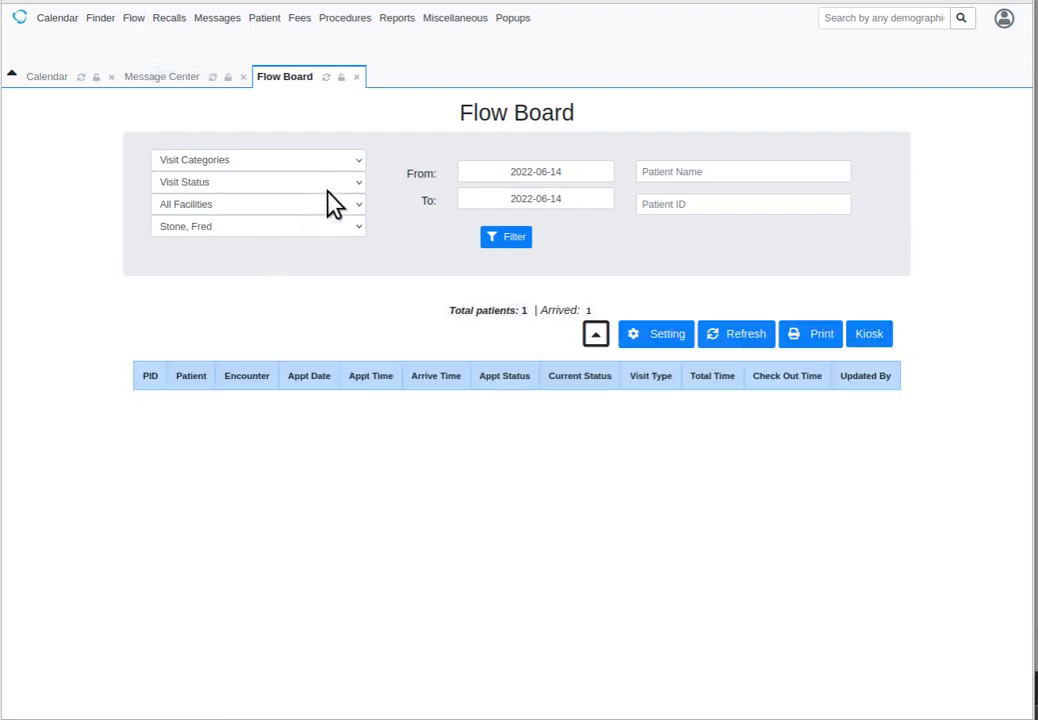
left_click(200, 230)
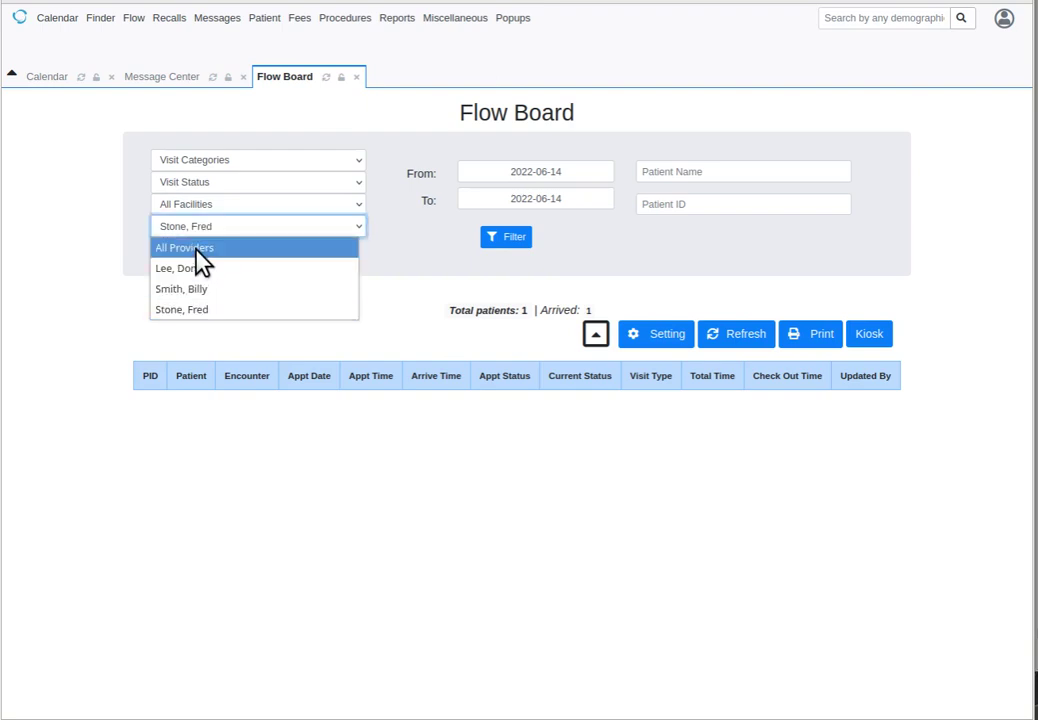
left_click(198, 250)
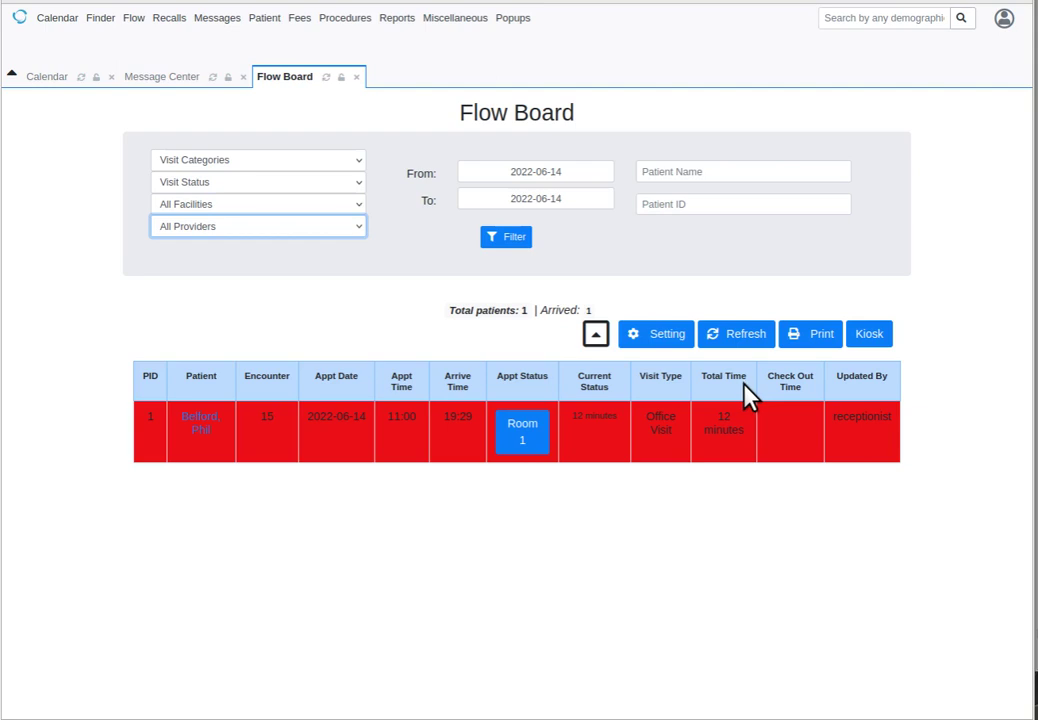
left_click(200, 425)
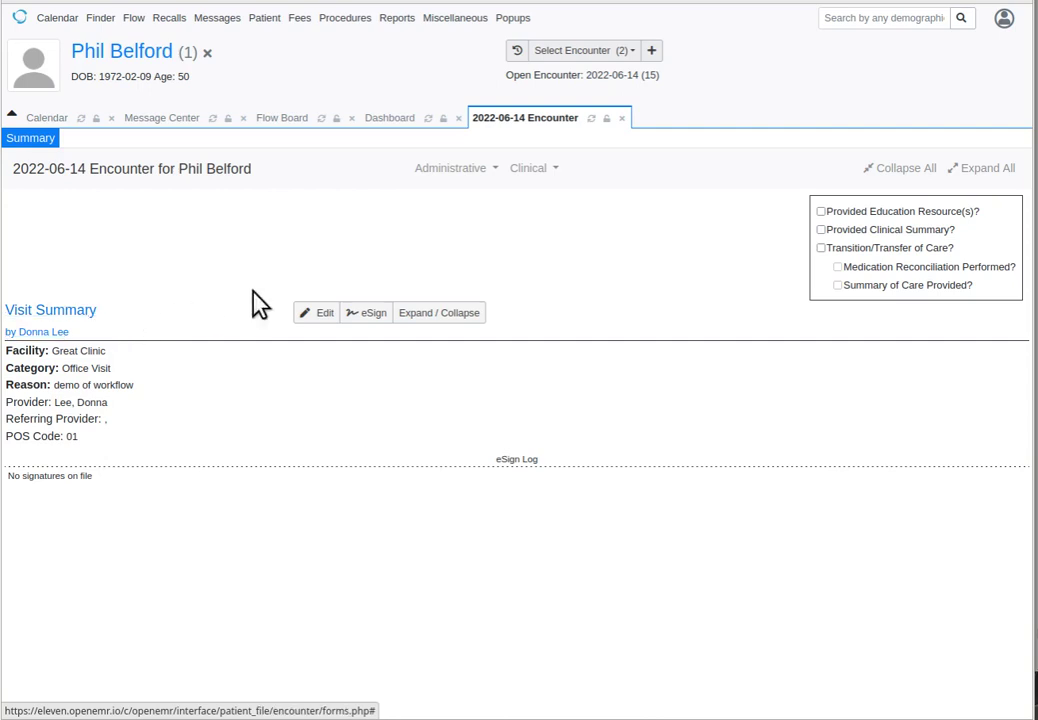
left_click(556, 176)
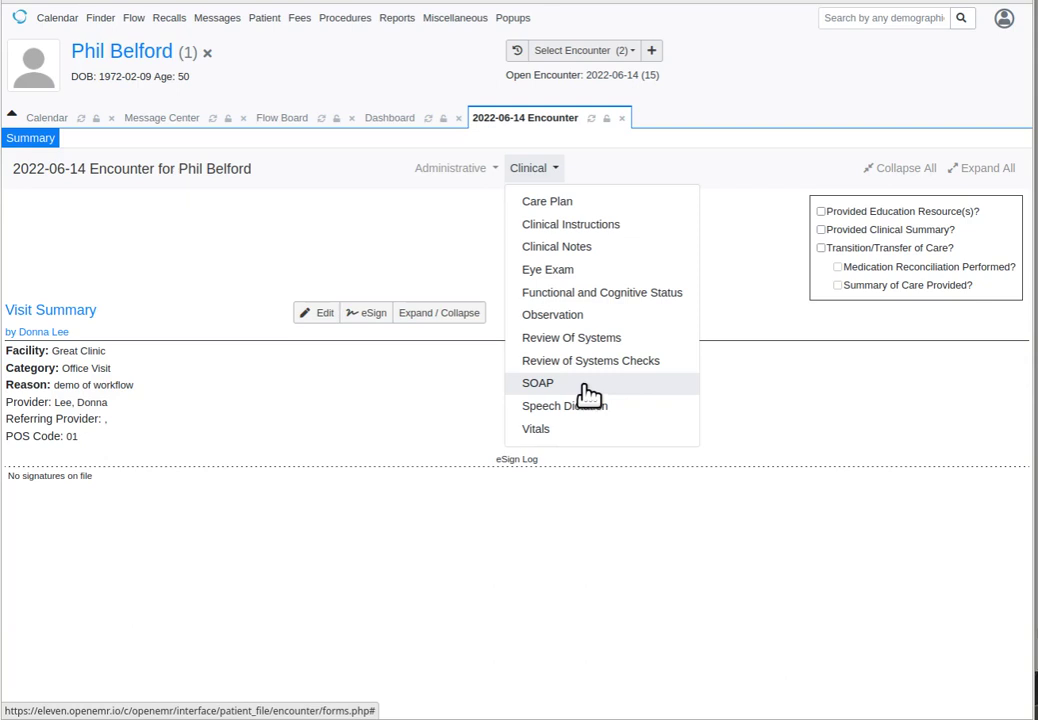
- Add a SOAP note with entries s, o, a and p and save it
left_click(588, 390)
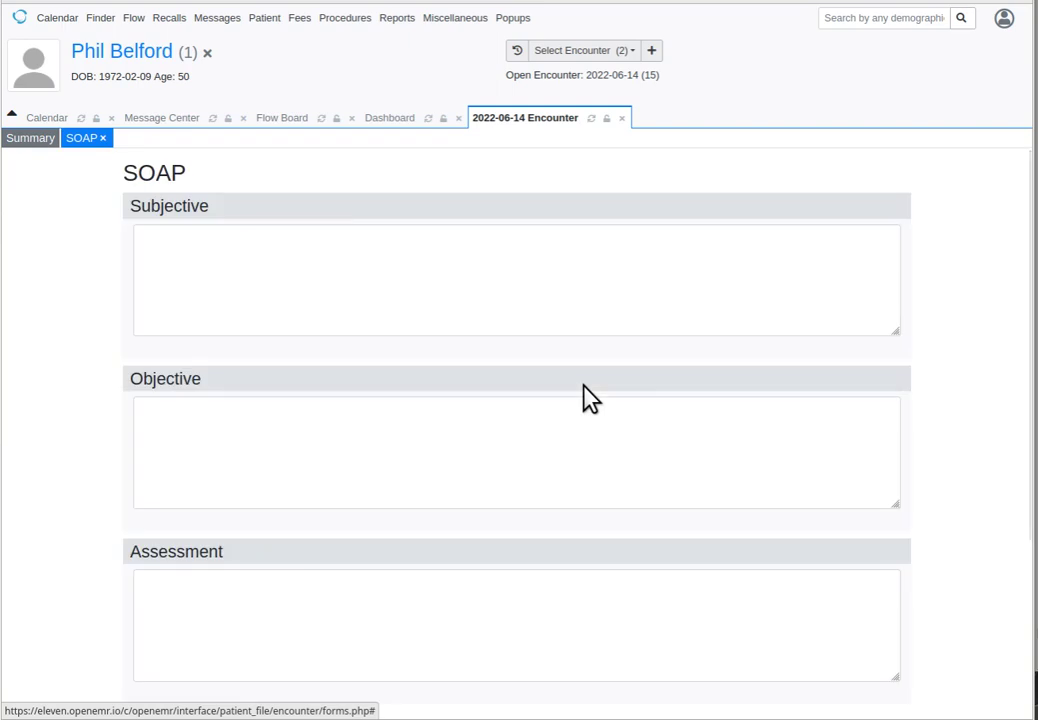
left_click(481, 263)
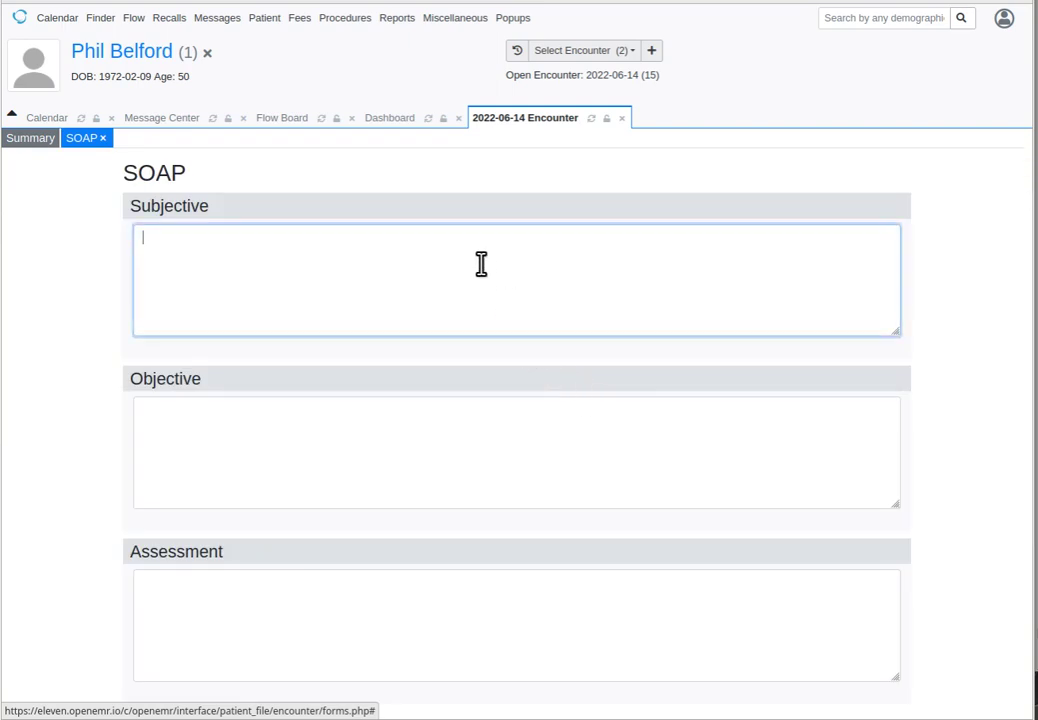
type("s")
left_click(440, 420)
type("o")
left_click(408, 595)
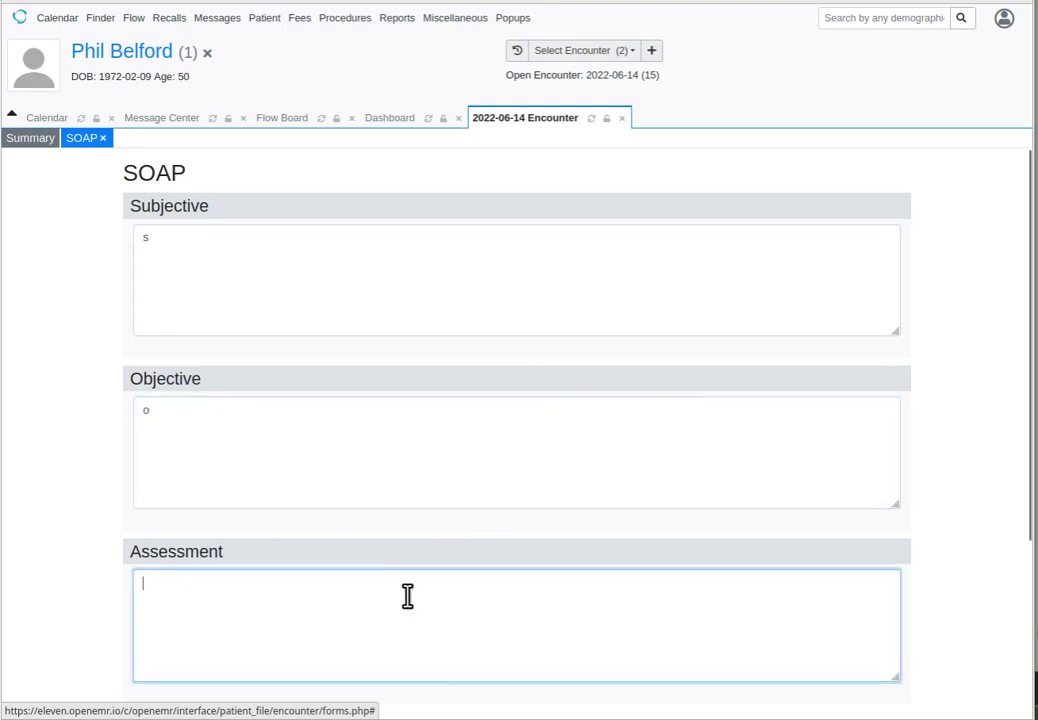
type("a")
scroll(470, 600, "down", 2)
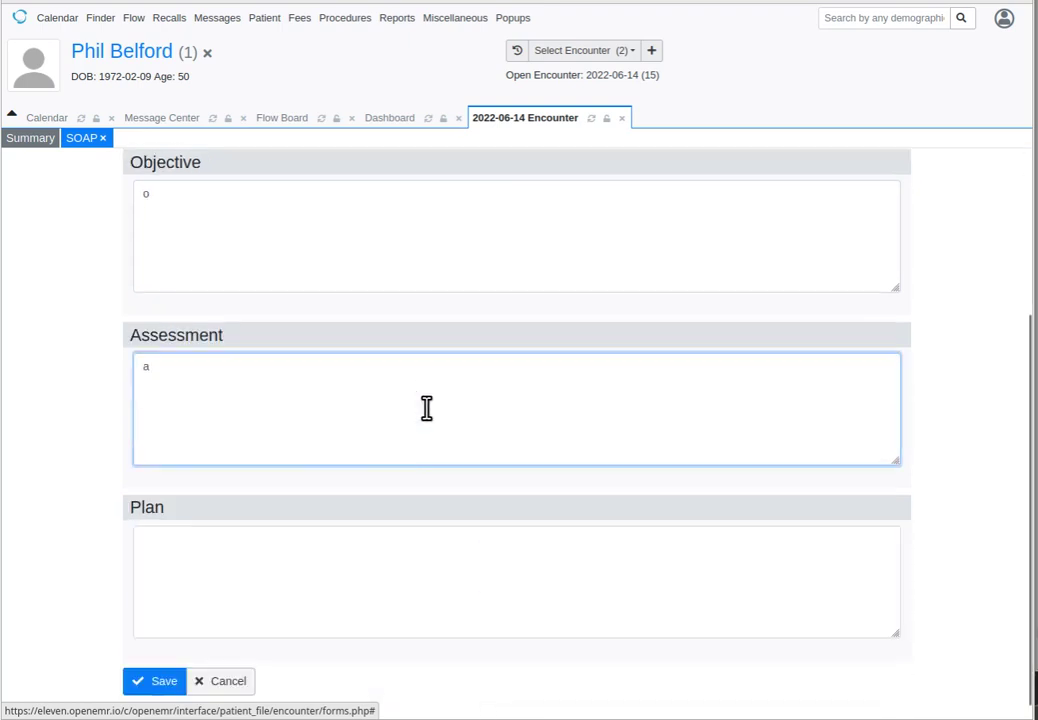
left_click(448, 555)
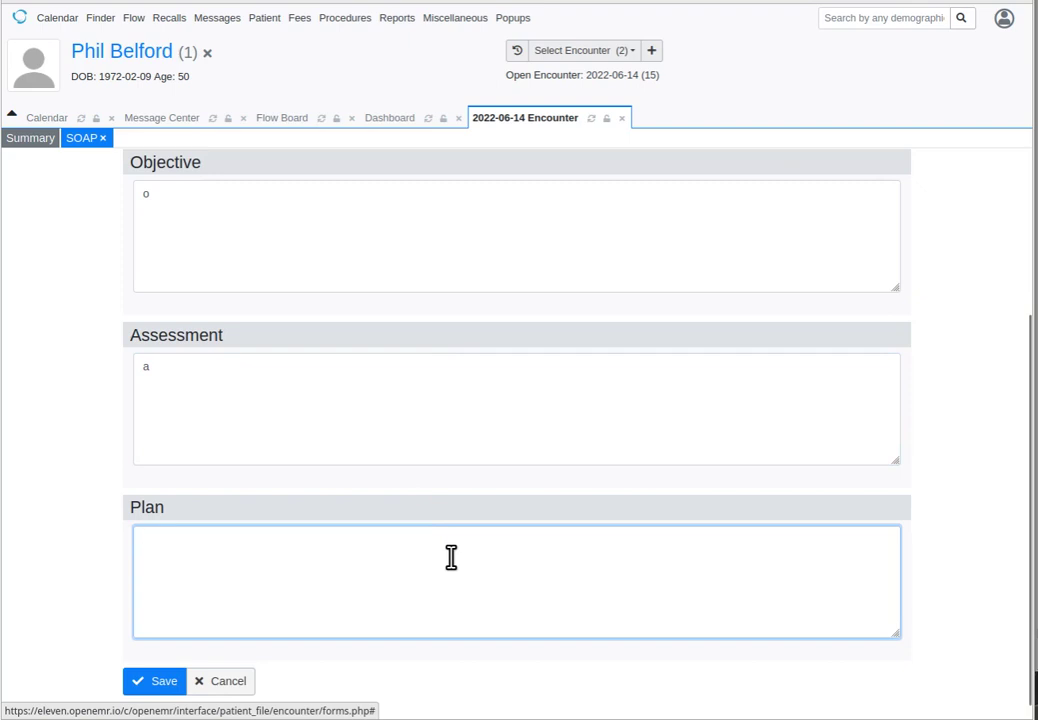
type("p")
left_click(152, 686)
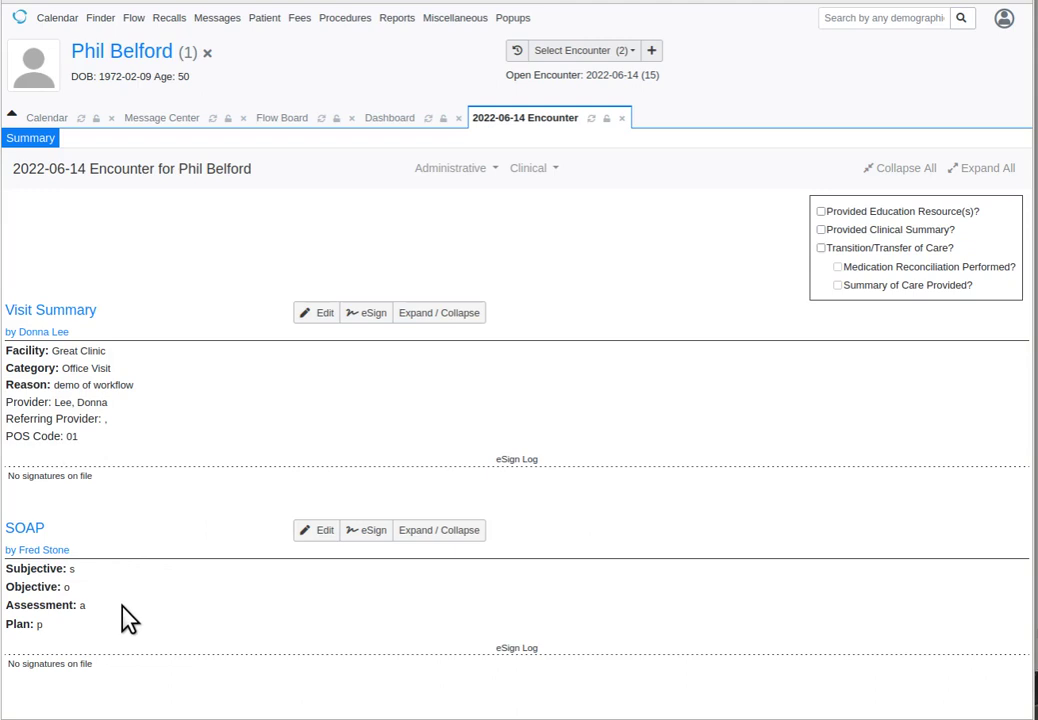
- From the Flow Board, set the visit to '+ Chart pulled' in Room 2 and save
left_click(278, 124)
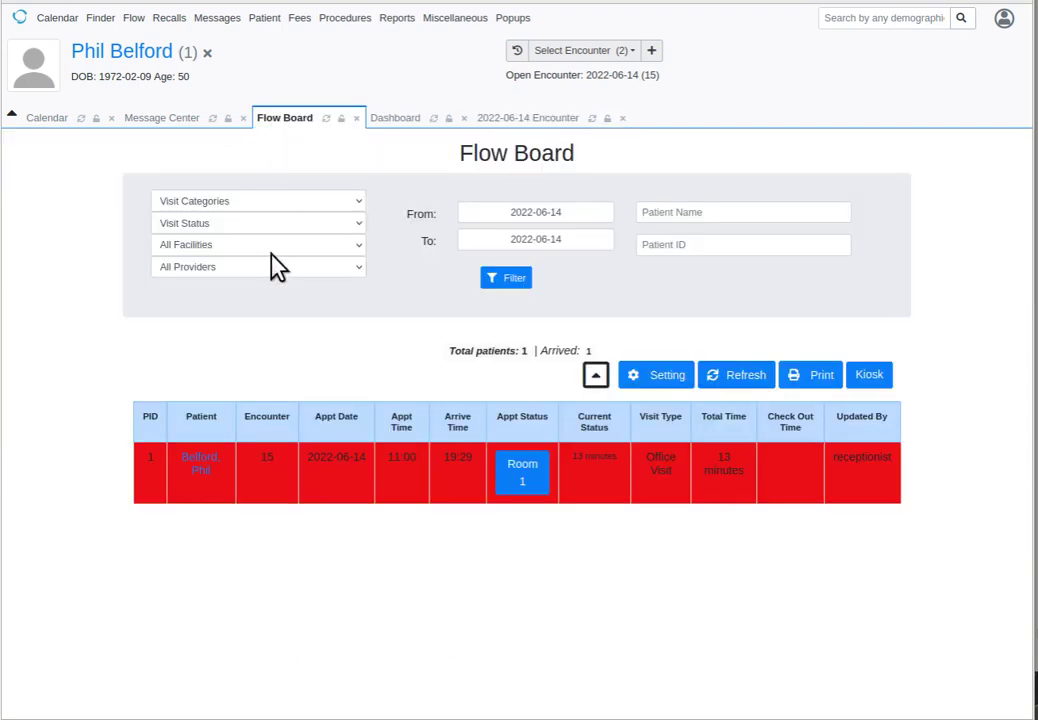
left_click(522, 472)
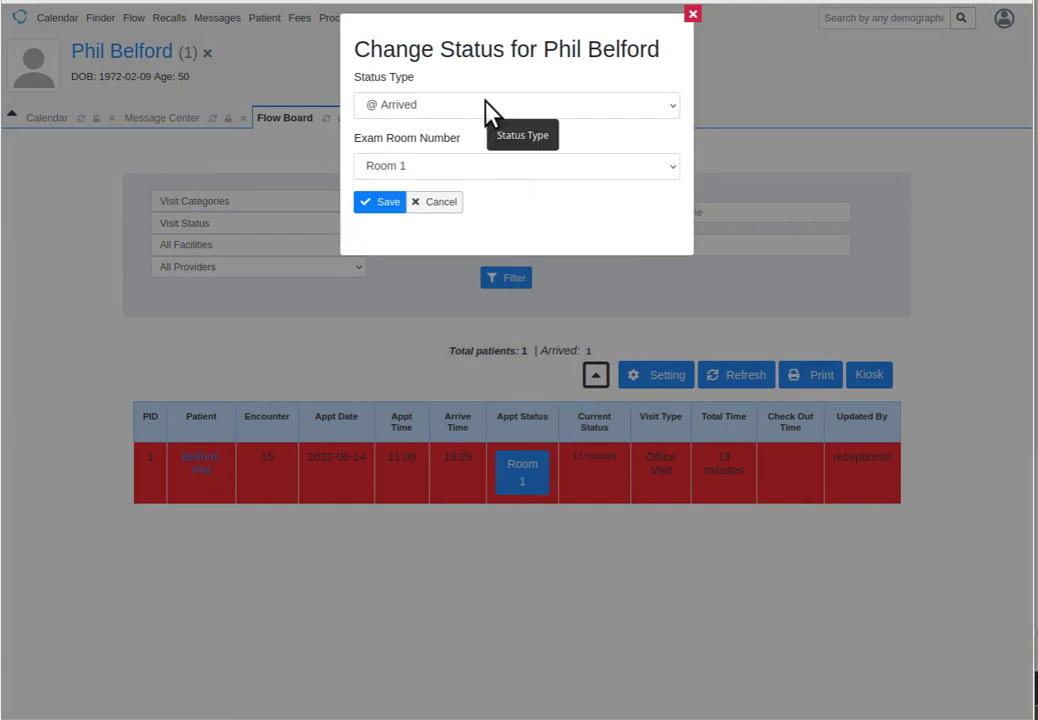
left_click(485, 104)
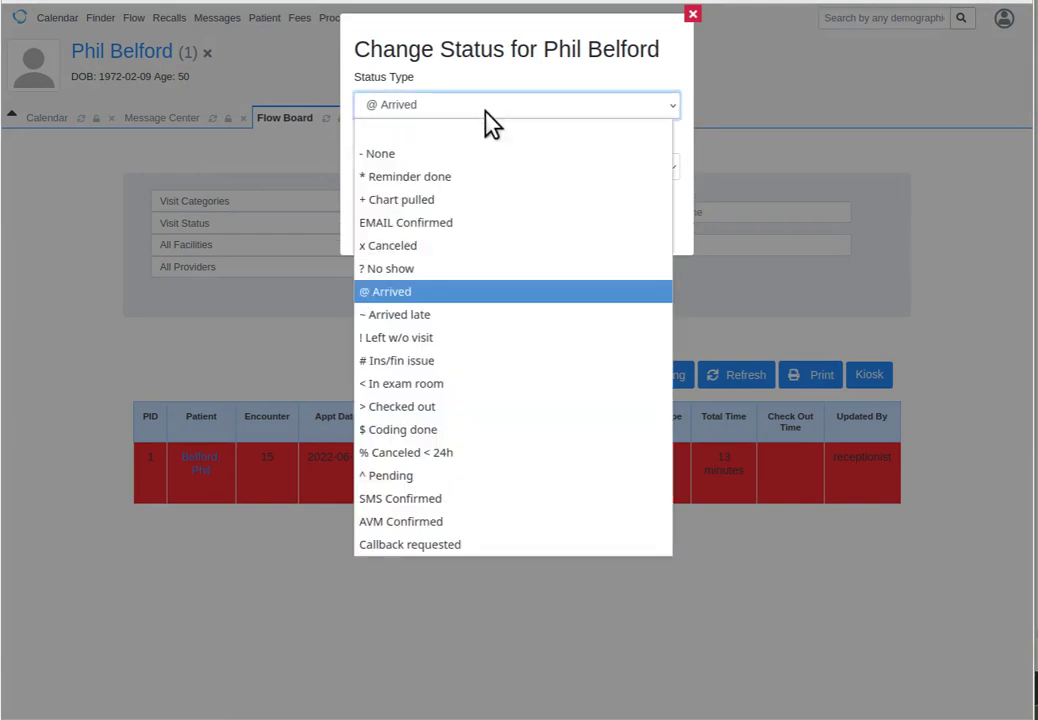
left_click(480, 201)
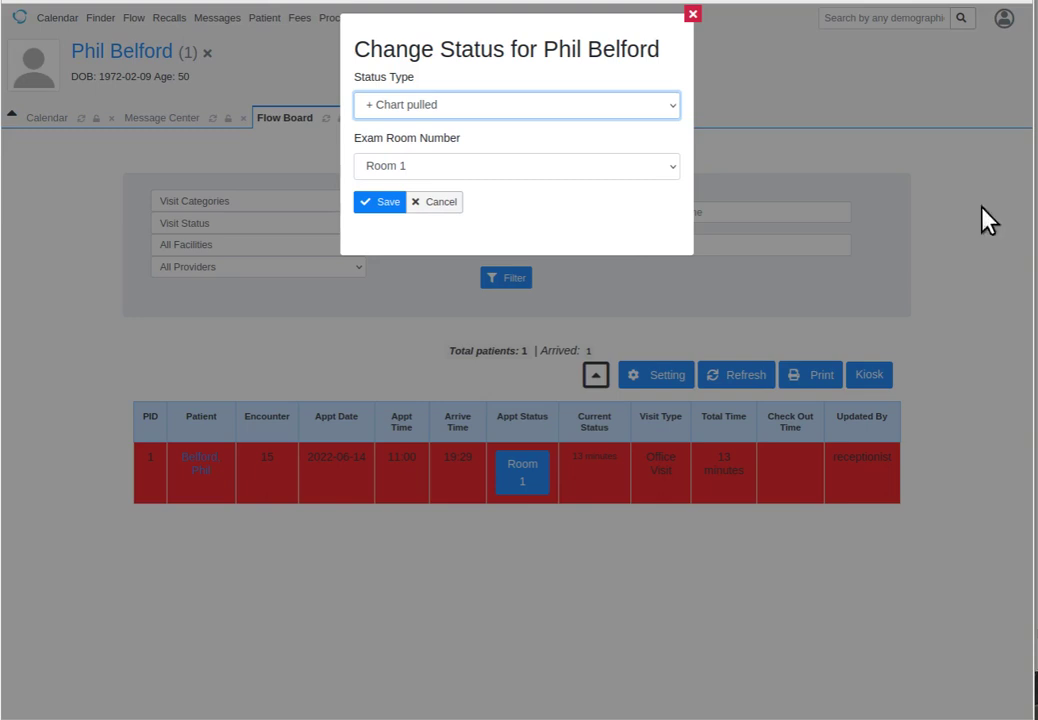
left_click(565, 166)
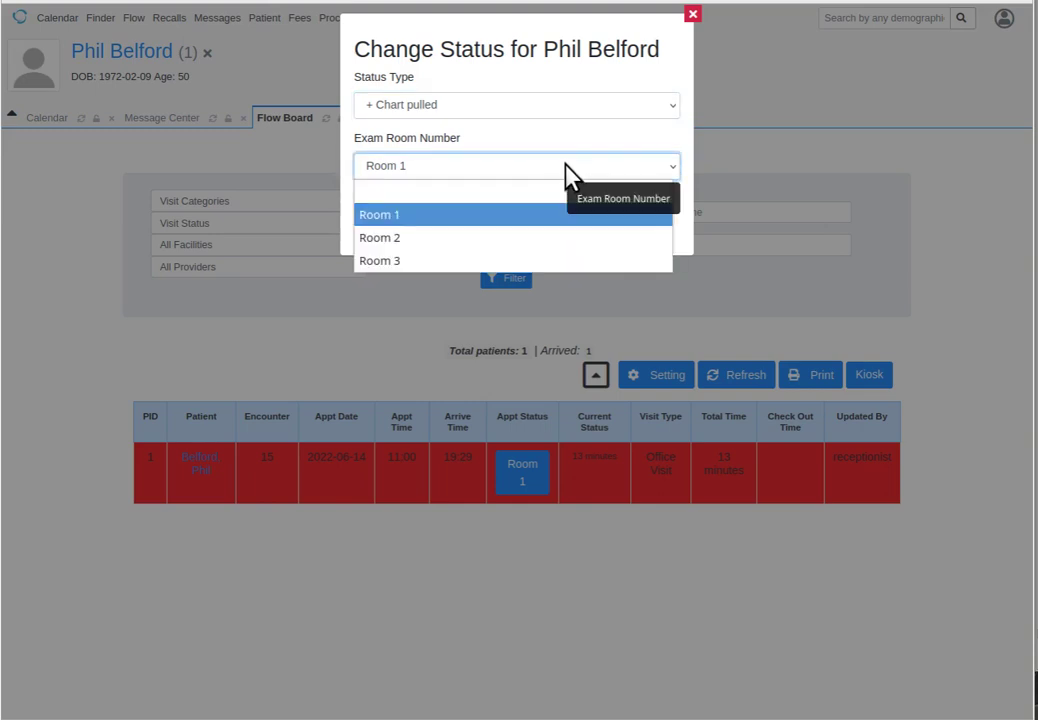
left_click(567, 240)
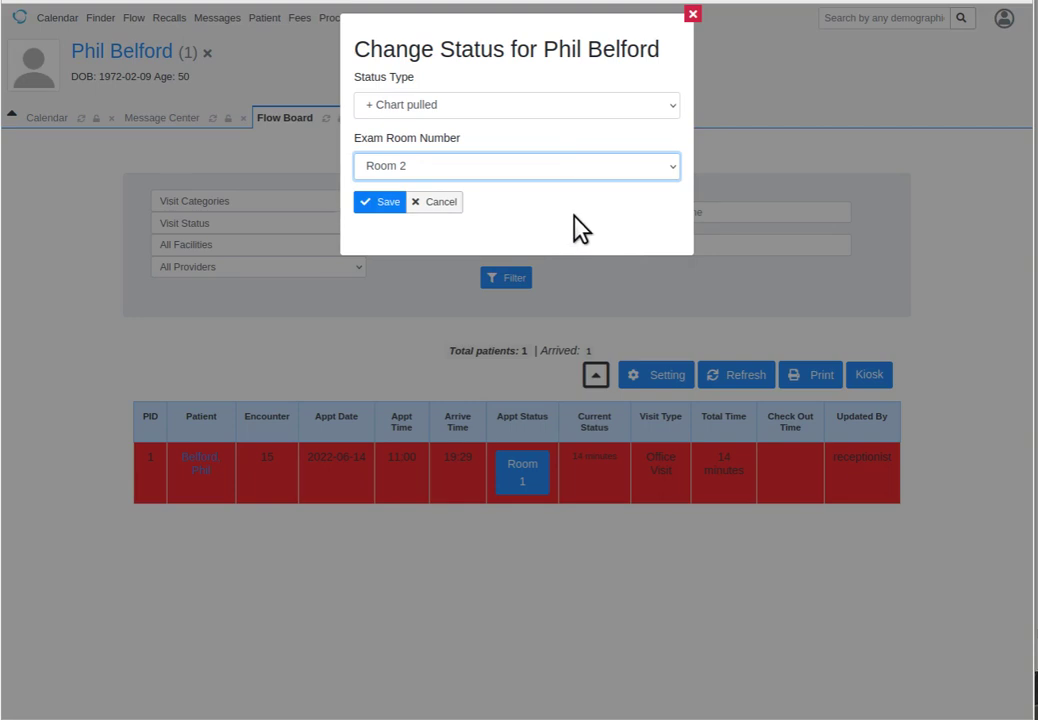
left_click(367, 203)
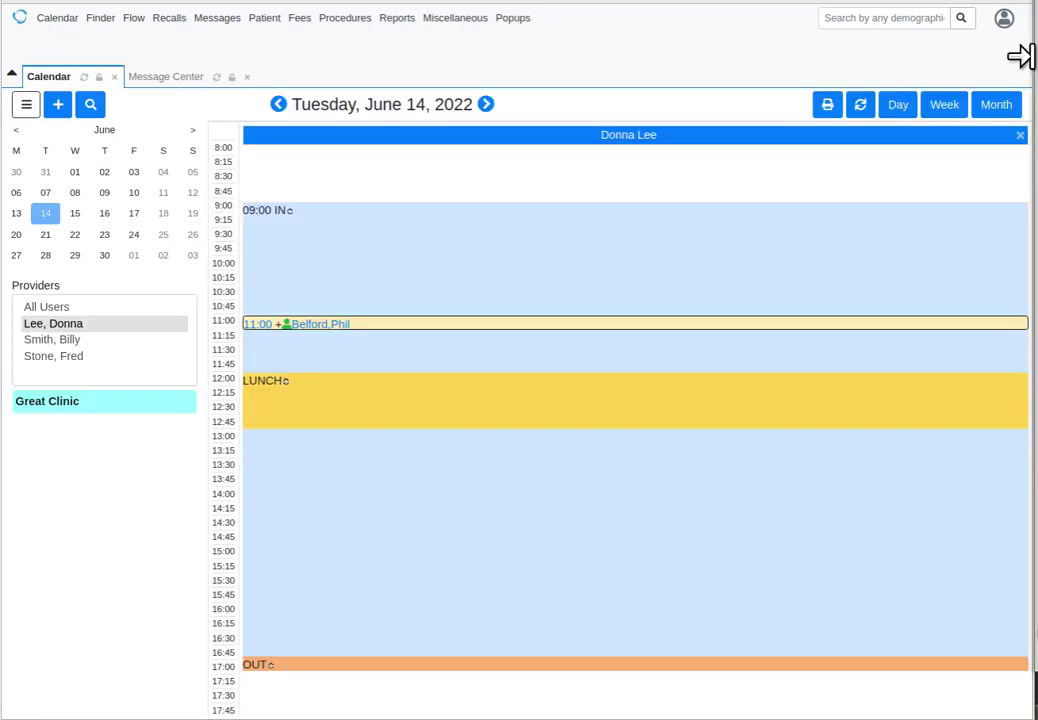
- Reopen the patient's 2022-06-14 Office Visit encounter from the appointment via Select Encounter
left_click(1008, 27)
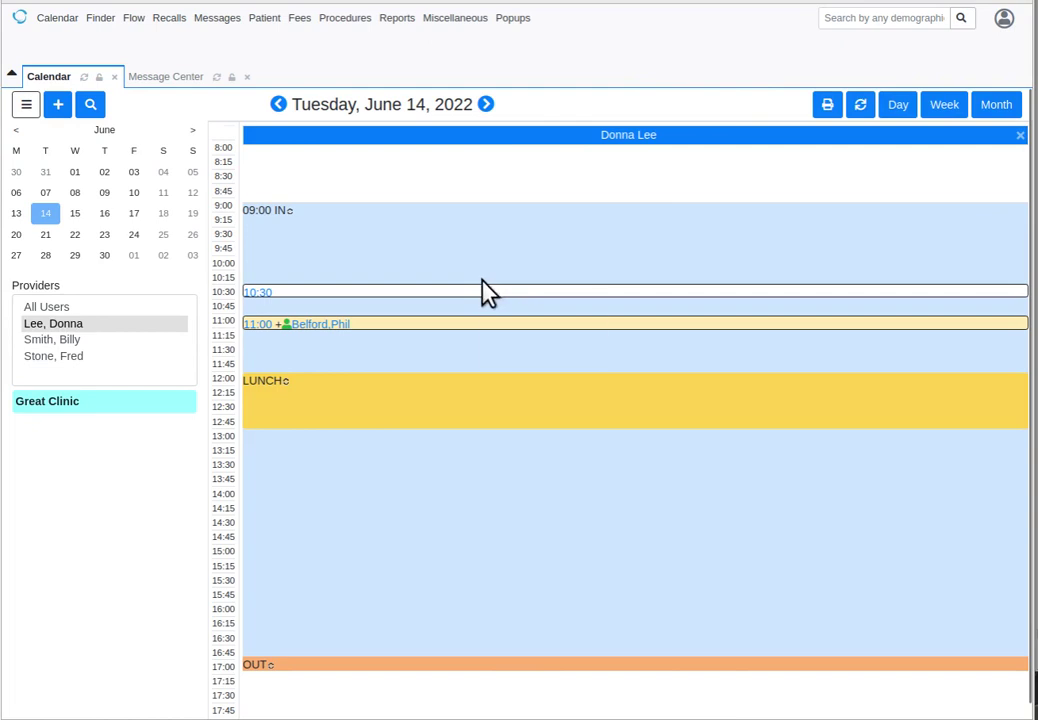
left_click(342, 326)
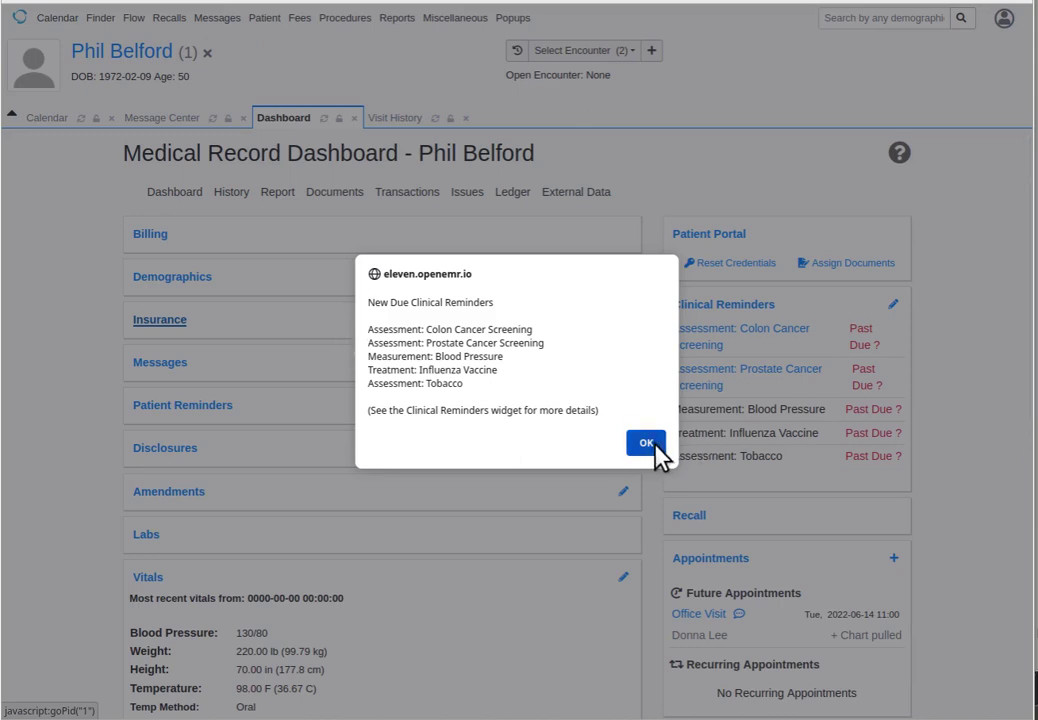
left_click(648, 443)
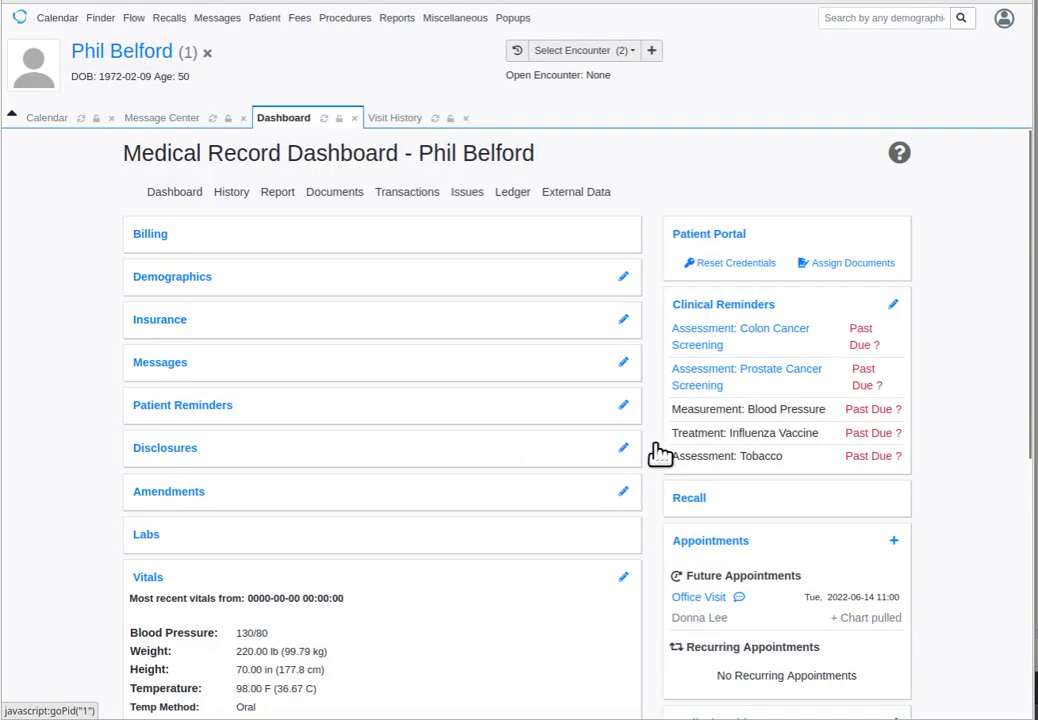
left_click(637, 60)
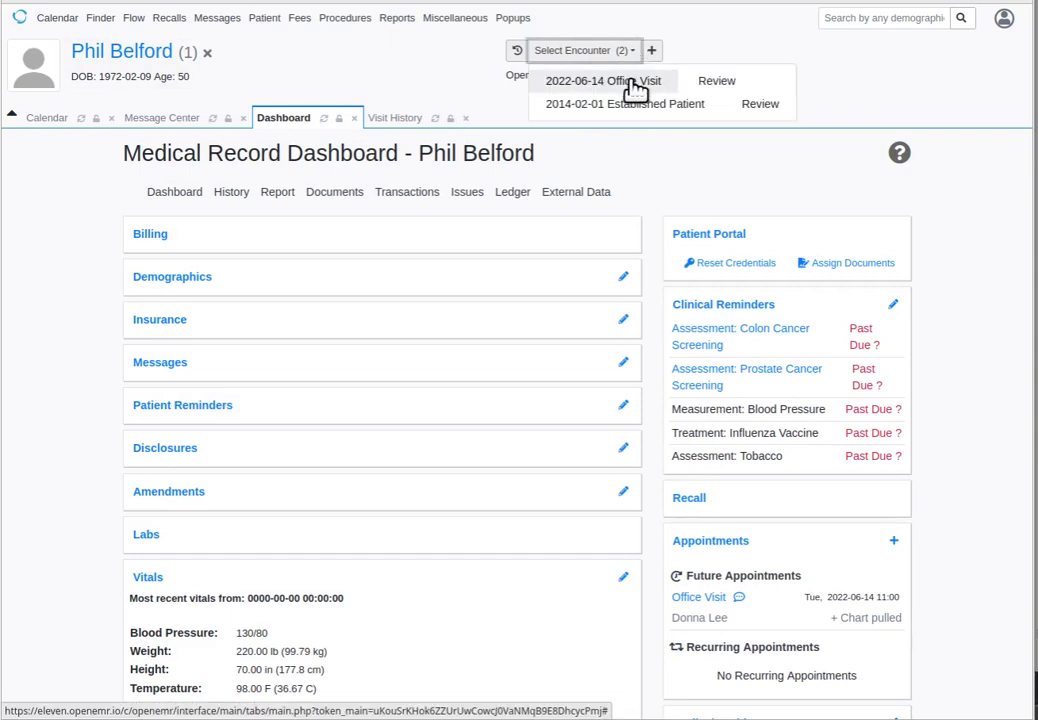
left_click(634, 84)
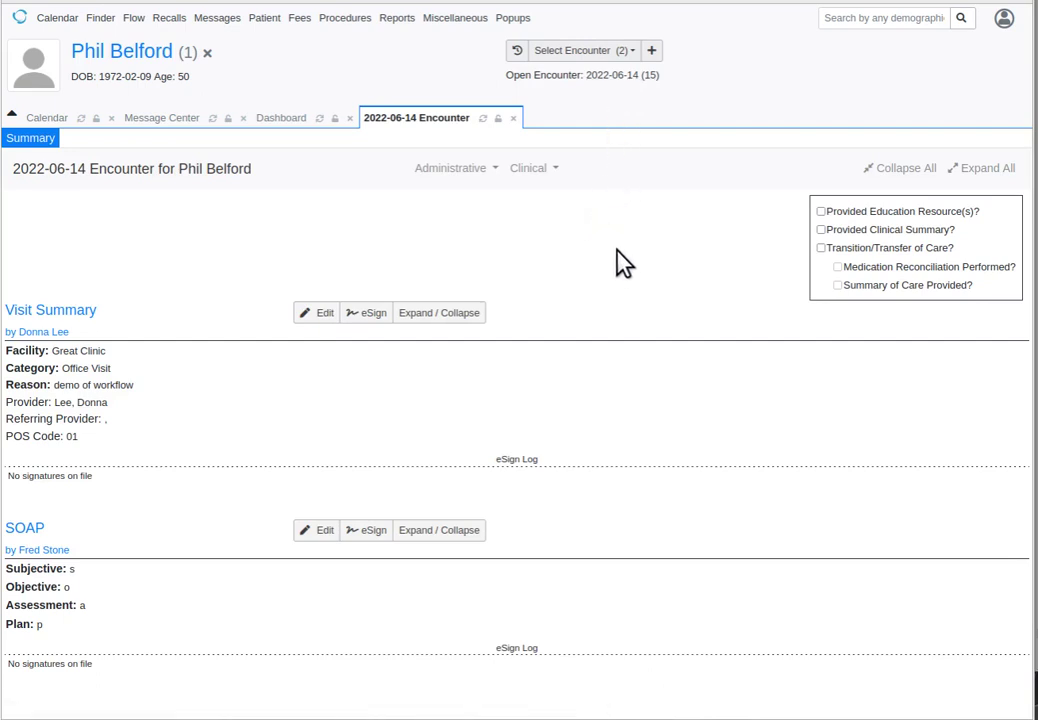
- Open the encounter's Fee Sheet from Administrative forms, keeping the Standard price level
left_click(557, 175)
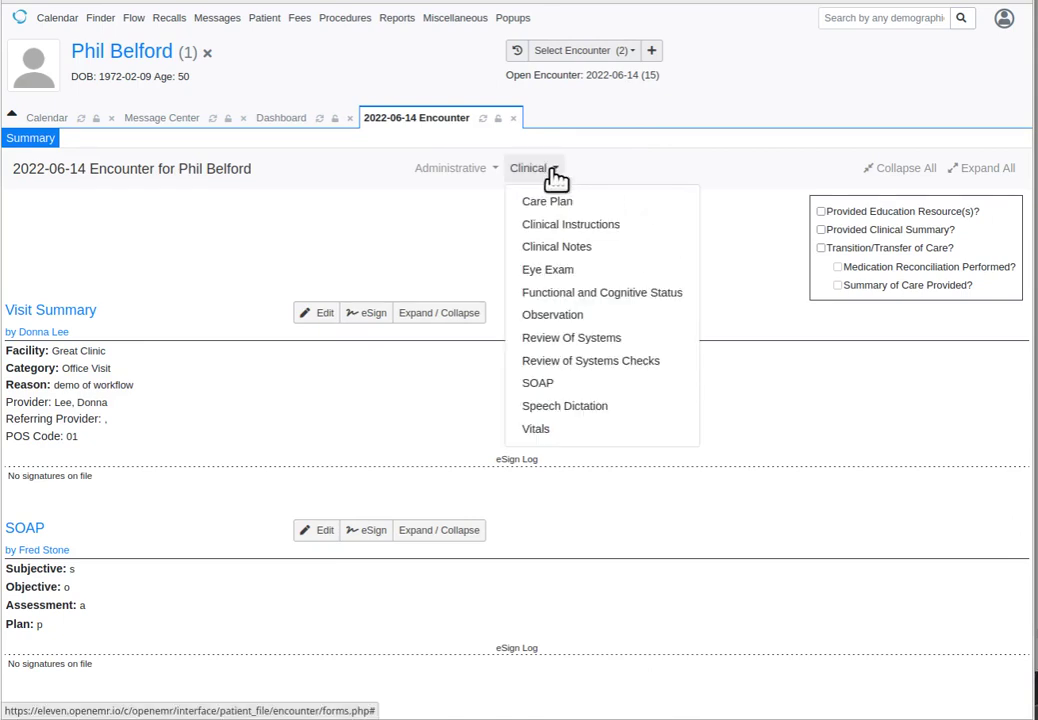
left_click(625, 178)
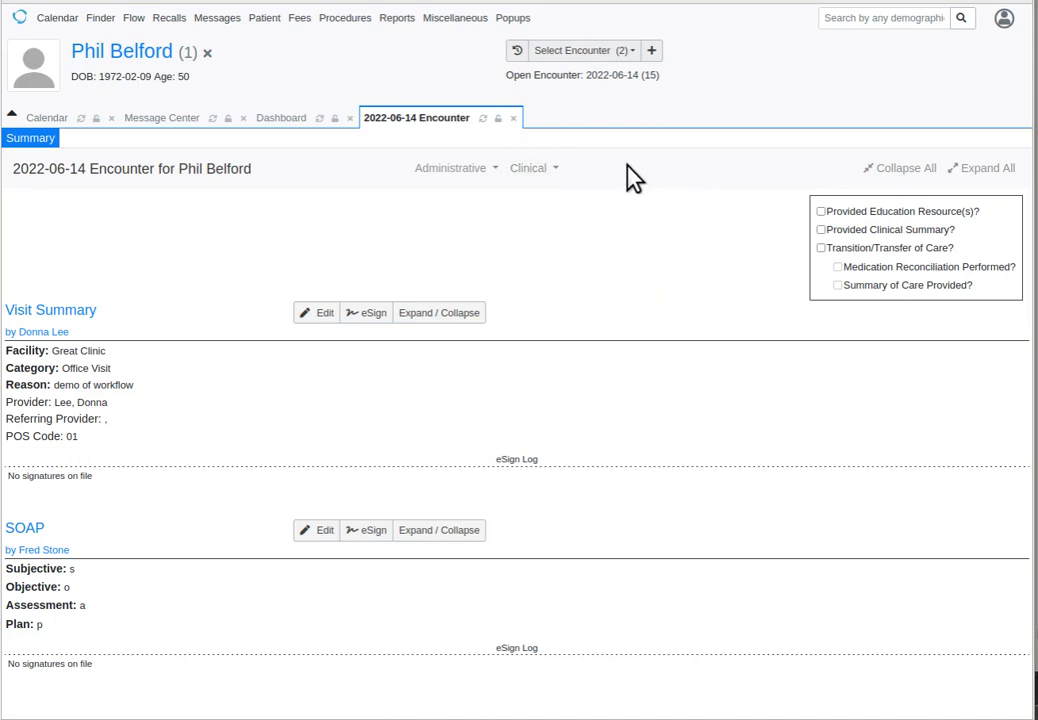
left_click(476, 172)
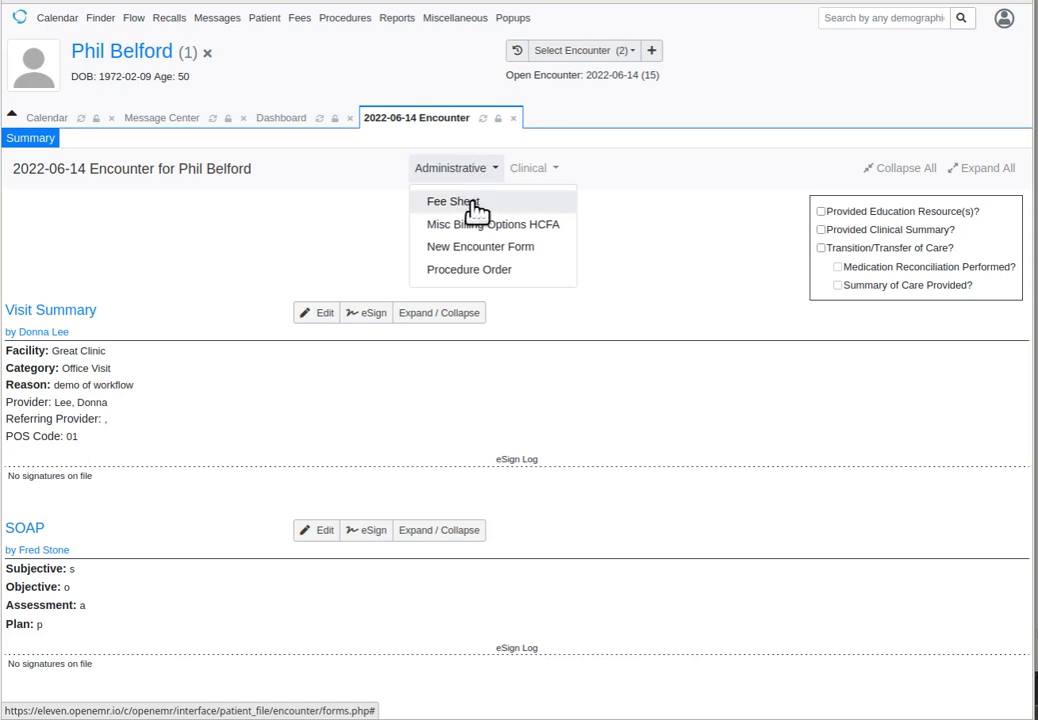
left_click(472, 204)
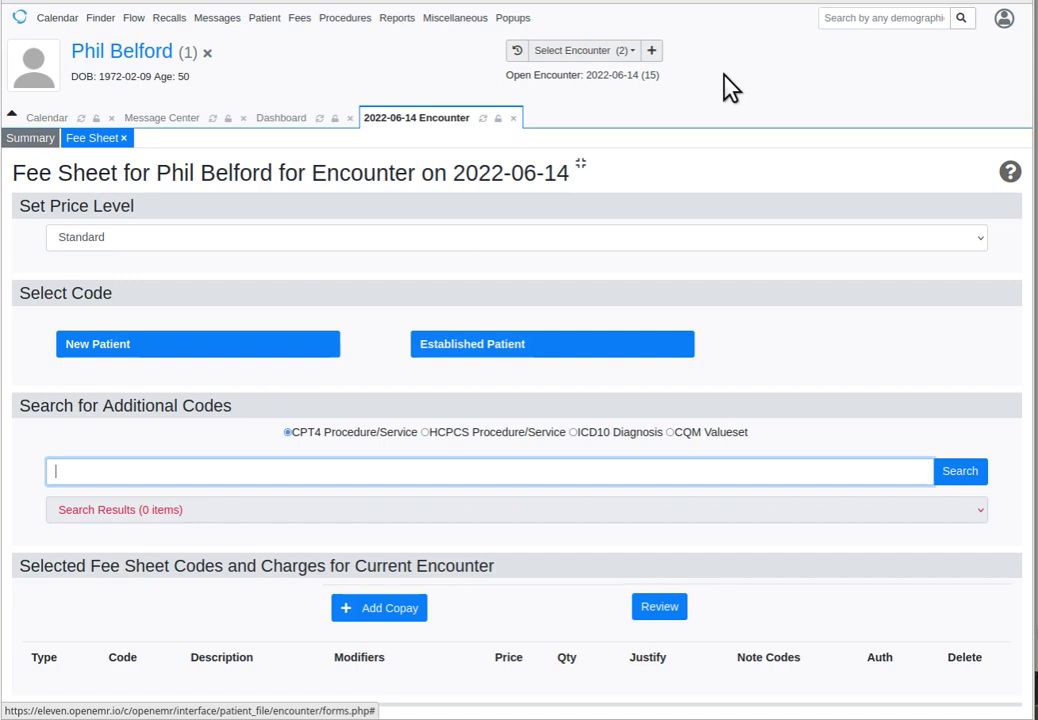
left_click(641, 238)
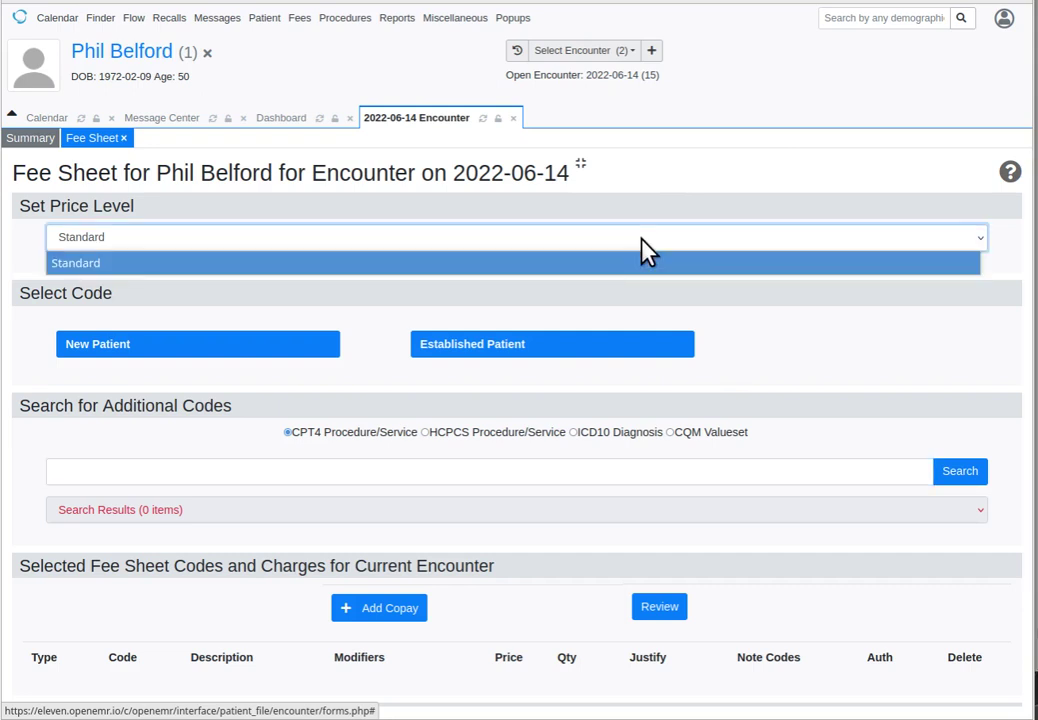
left_click(641, 238)
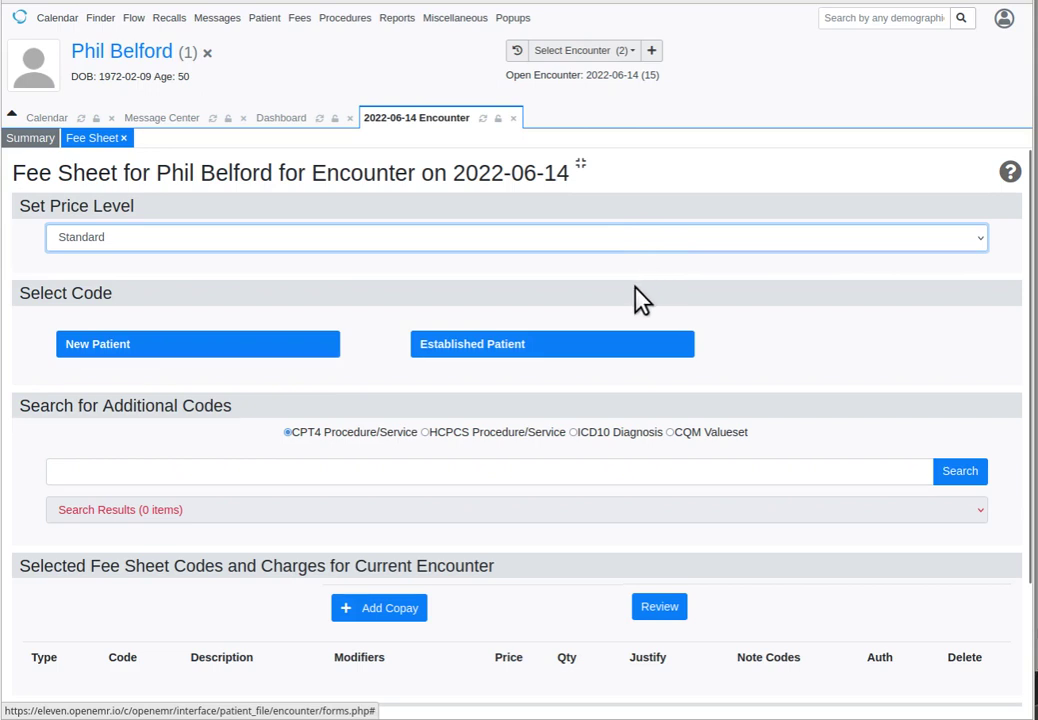
- Add CPT4 99215 (Established Patient, Comprehensive) to the fee sheet
left_click(565, 350)
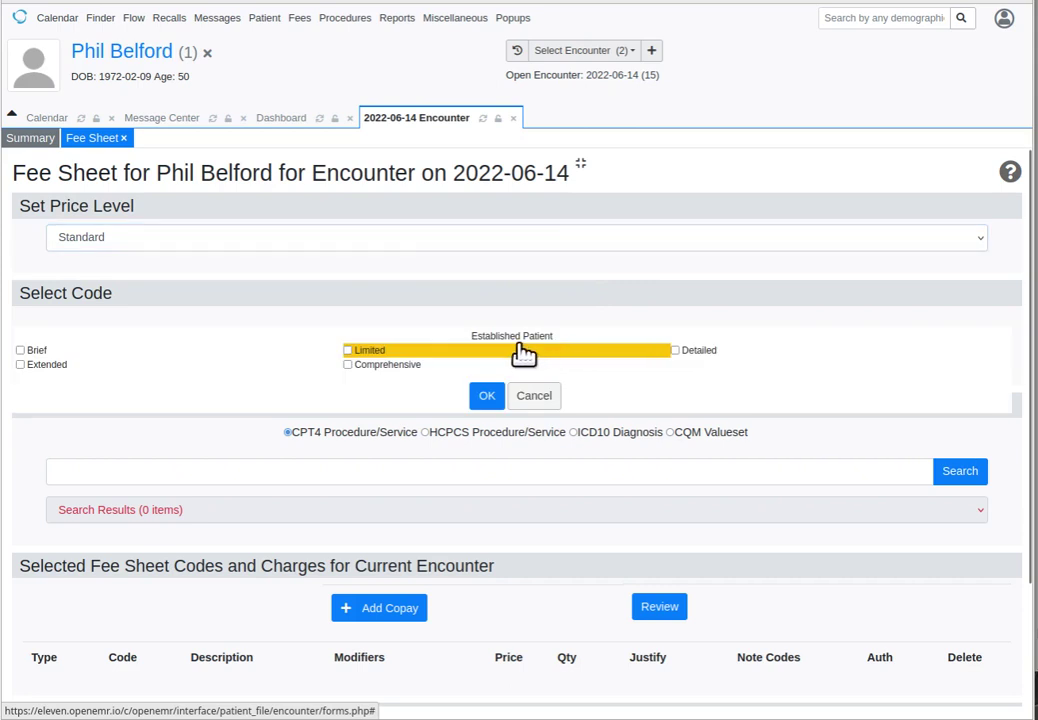
left_click(347, 365)
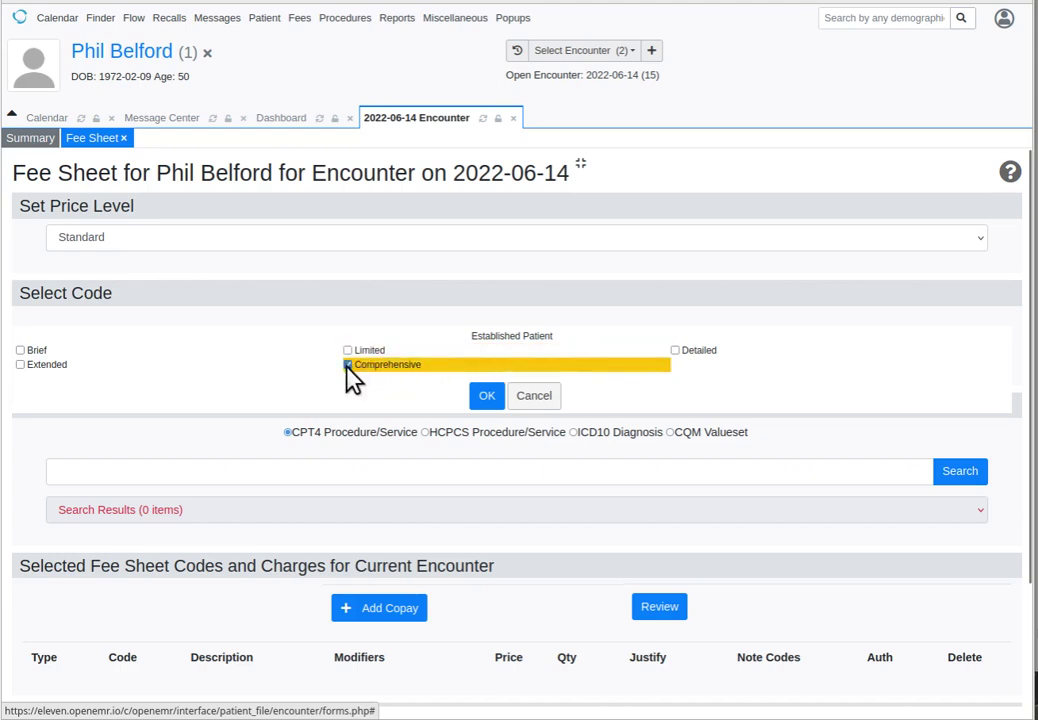
left_click(487, 396)
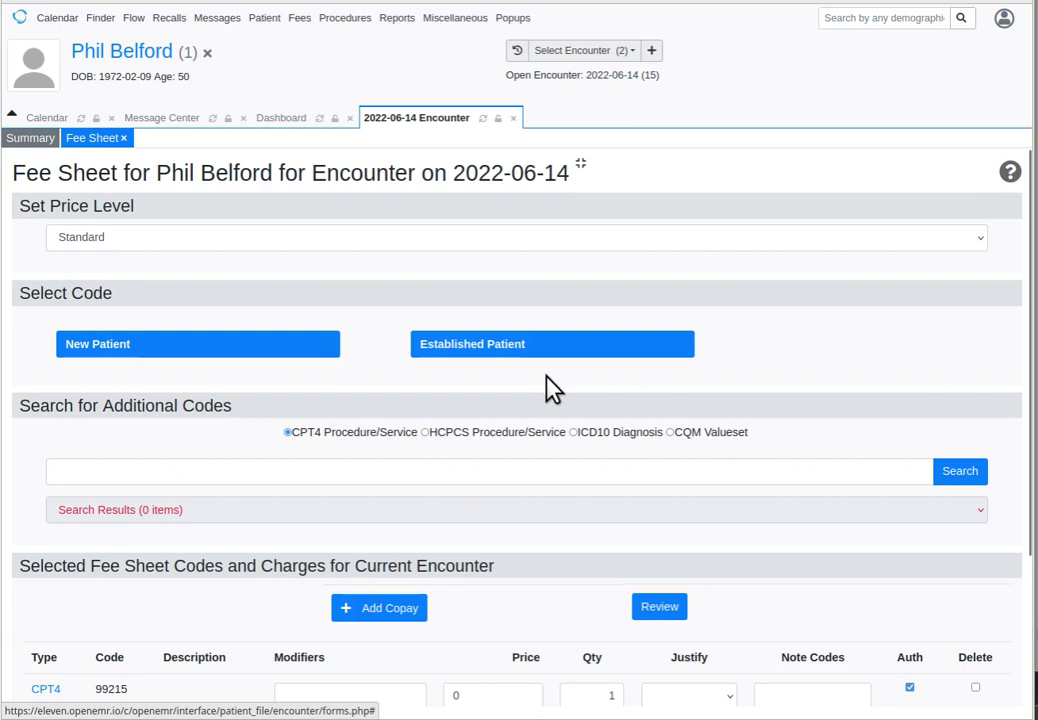
- Search ICD10 diagnoses for 'z' and add Z00.121 to the fee sheet
left_click(574, 436)
left_click(574, 476)
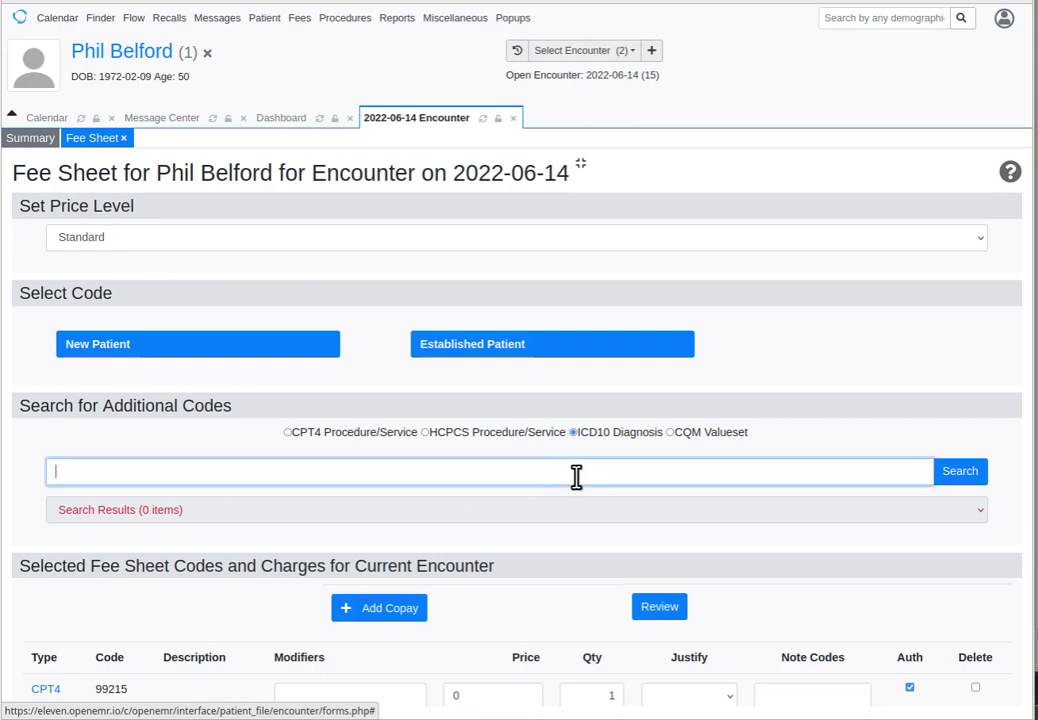
type("z")
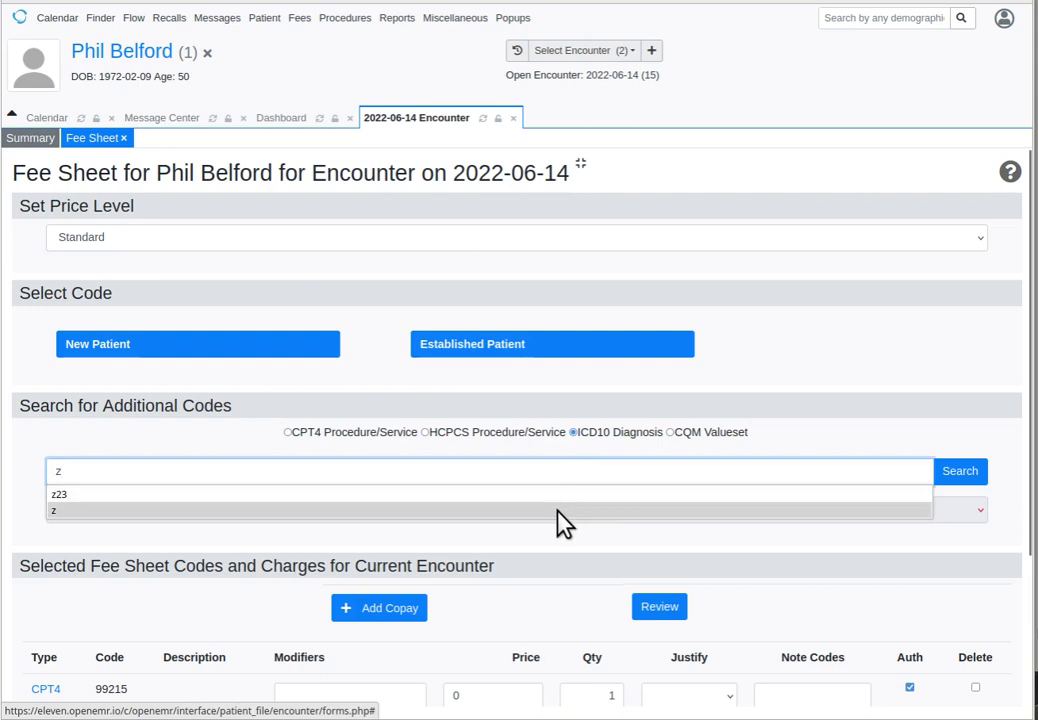
left_click(557, 512)
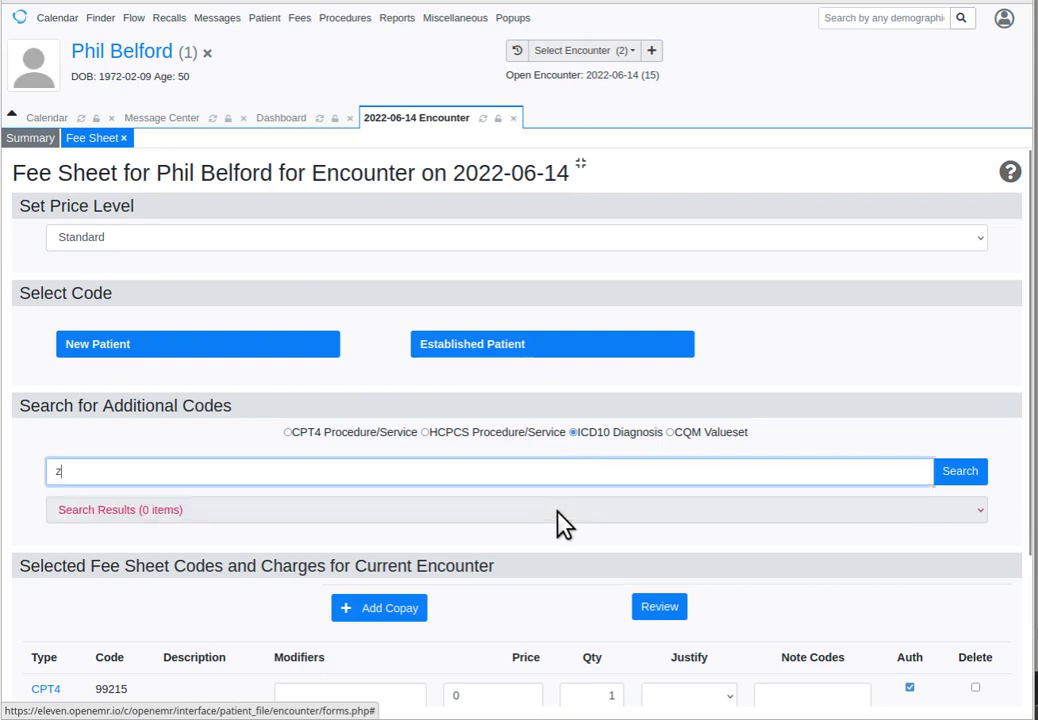
left_click(962, 476)
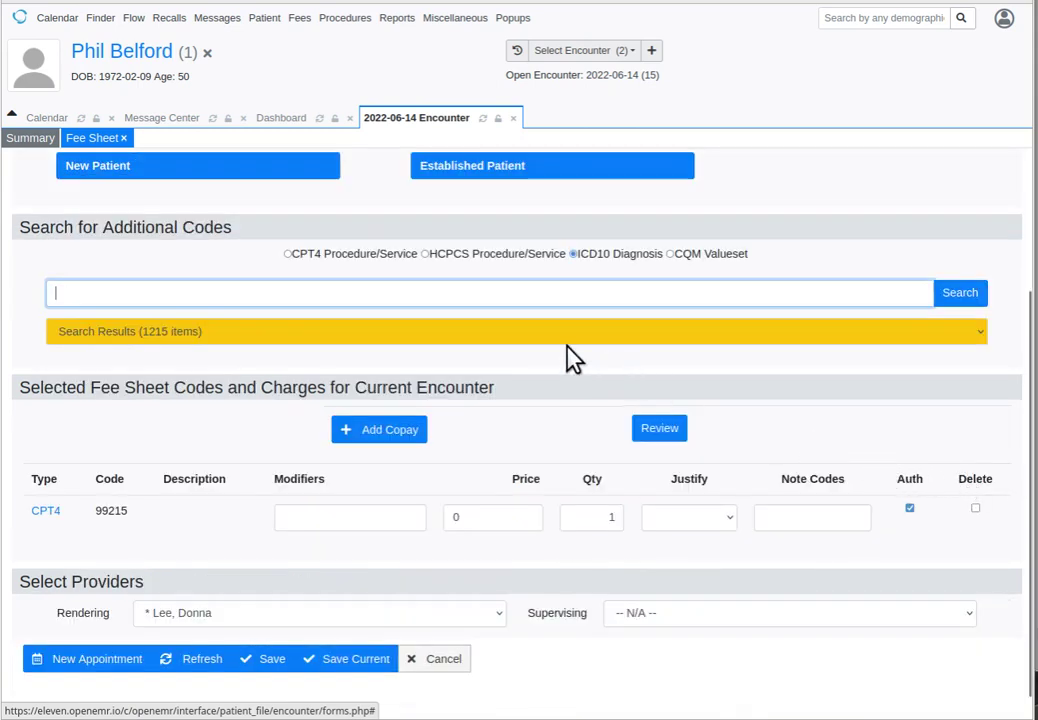
left_click(563, 334)
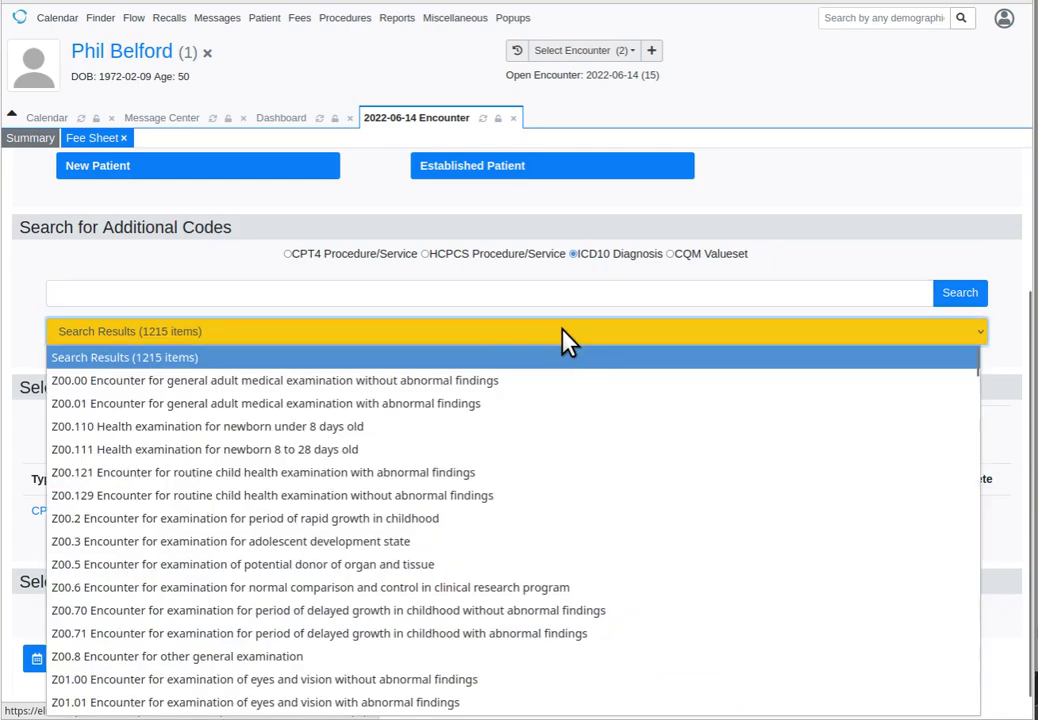
left_click(478, 482)
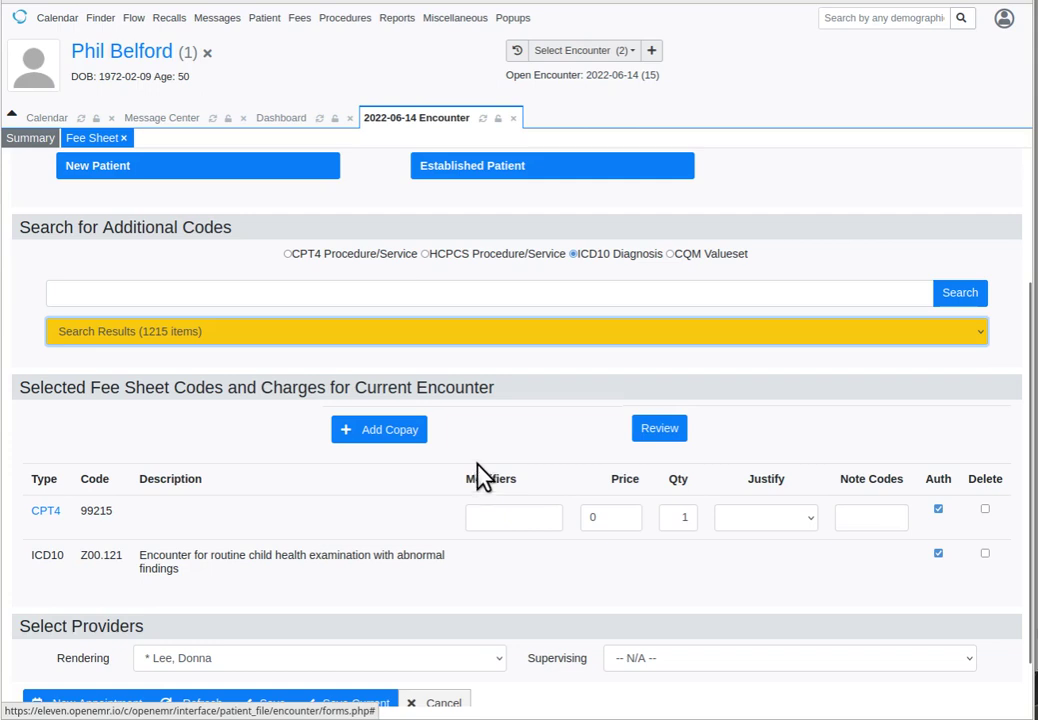
scroll(482, 472, "down", 1)
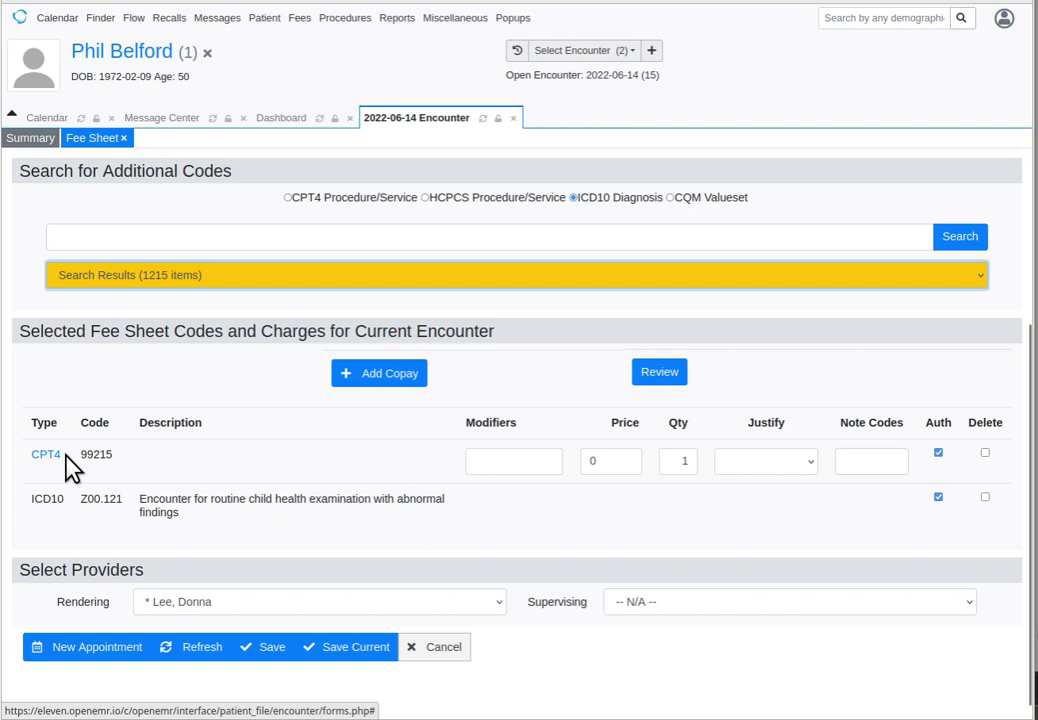
- Set the 99215 charge price to 123 and justify it with ICD10 Z00.121
left_click(526, 461)
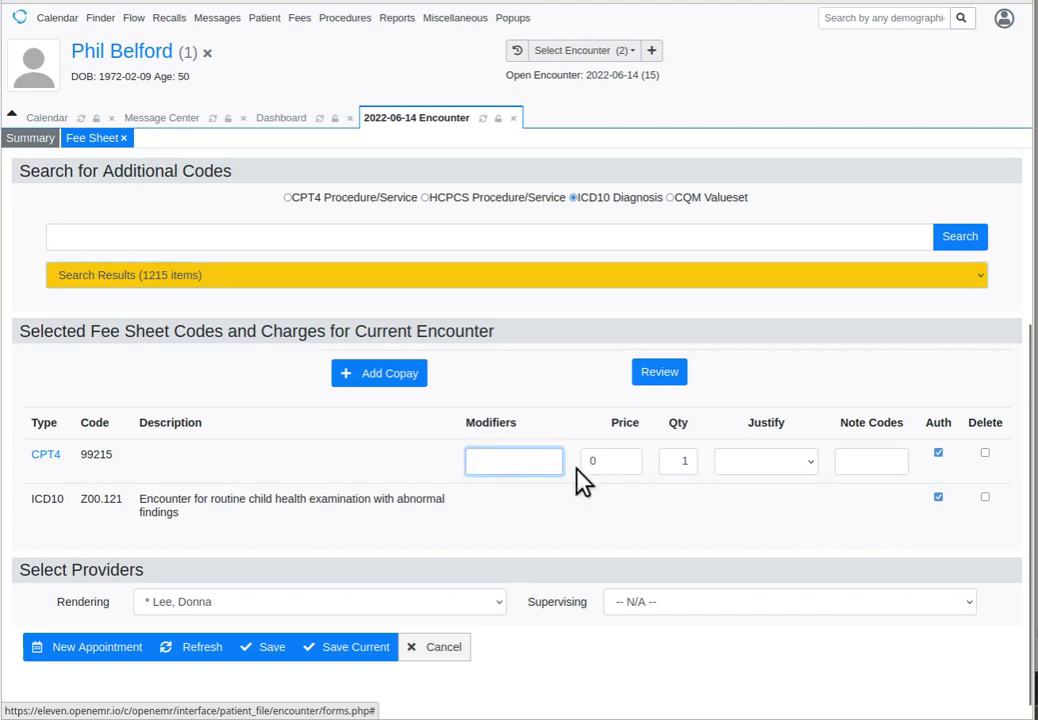
key("Tab")
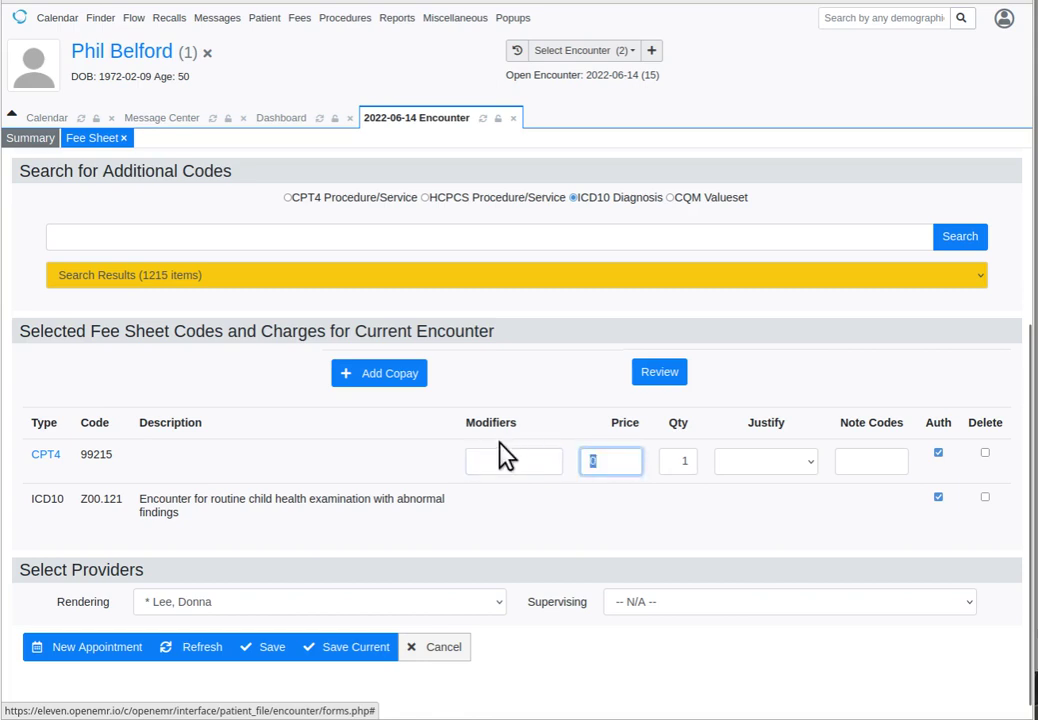
type("123")
left_click(790, 465)
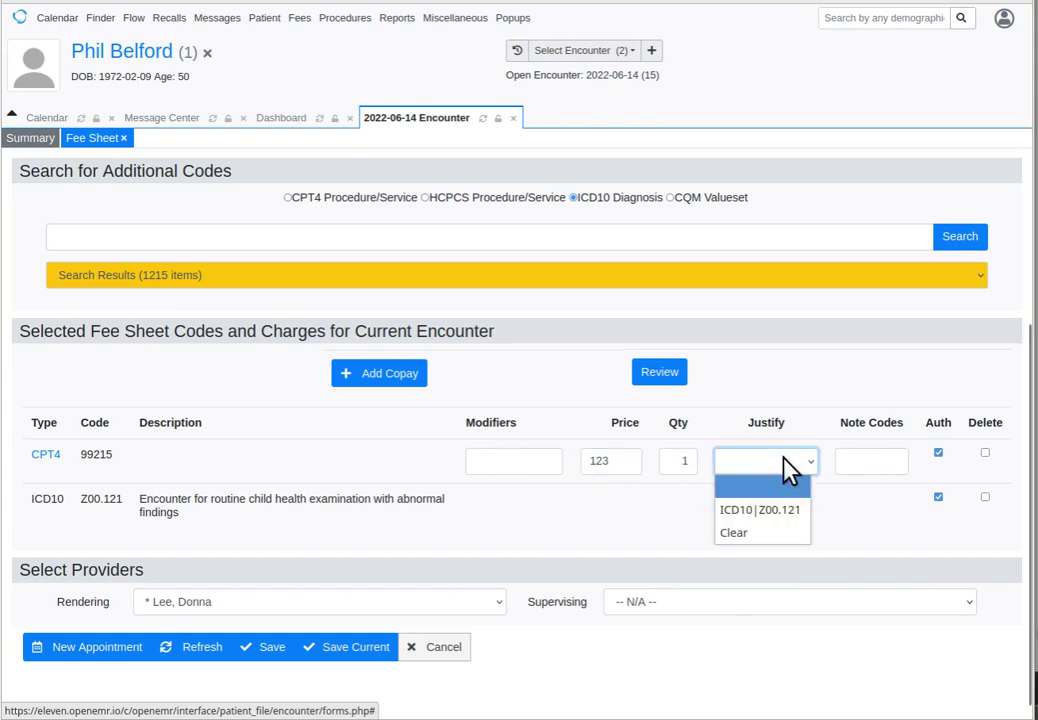
left_click(785, 516)
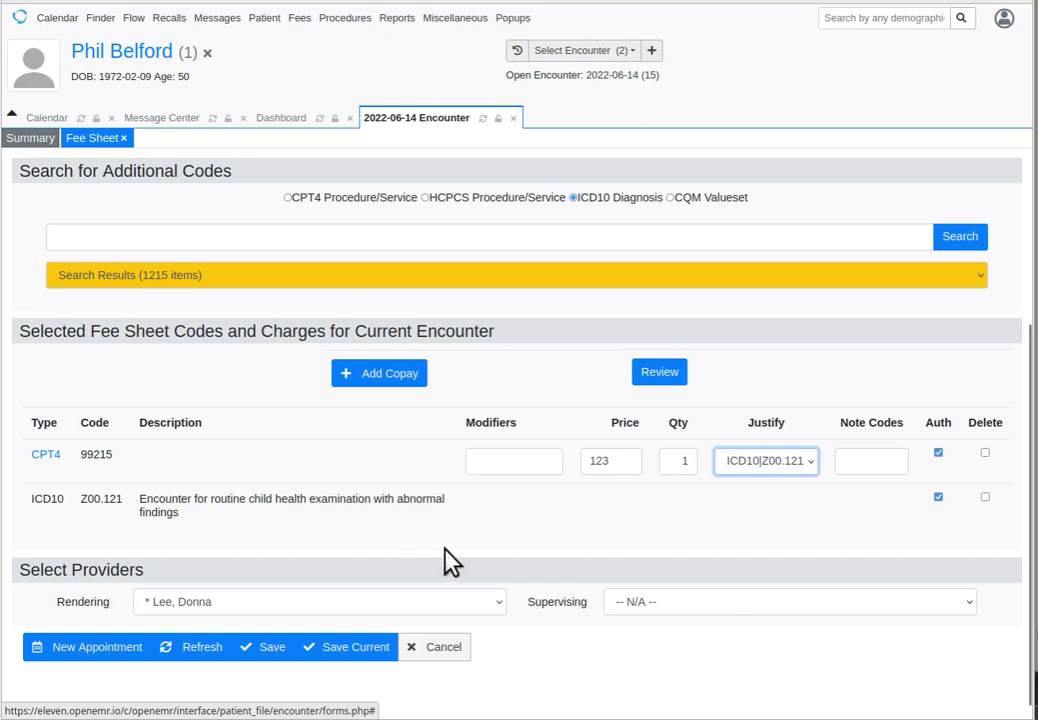
- Keep the existing rendering provider and save the fee sheet
left_click(308, 601)
left_click(308, 601)
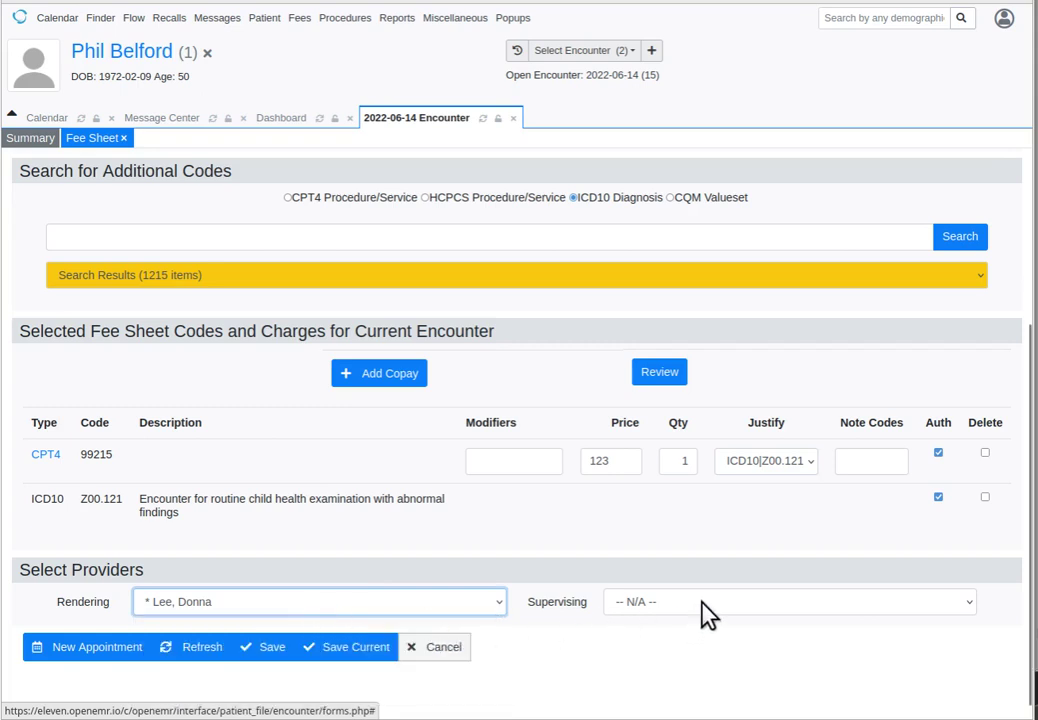
left_click(275, 652)
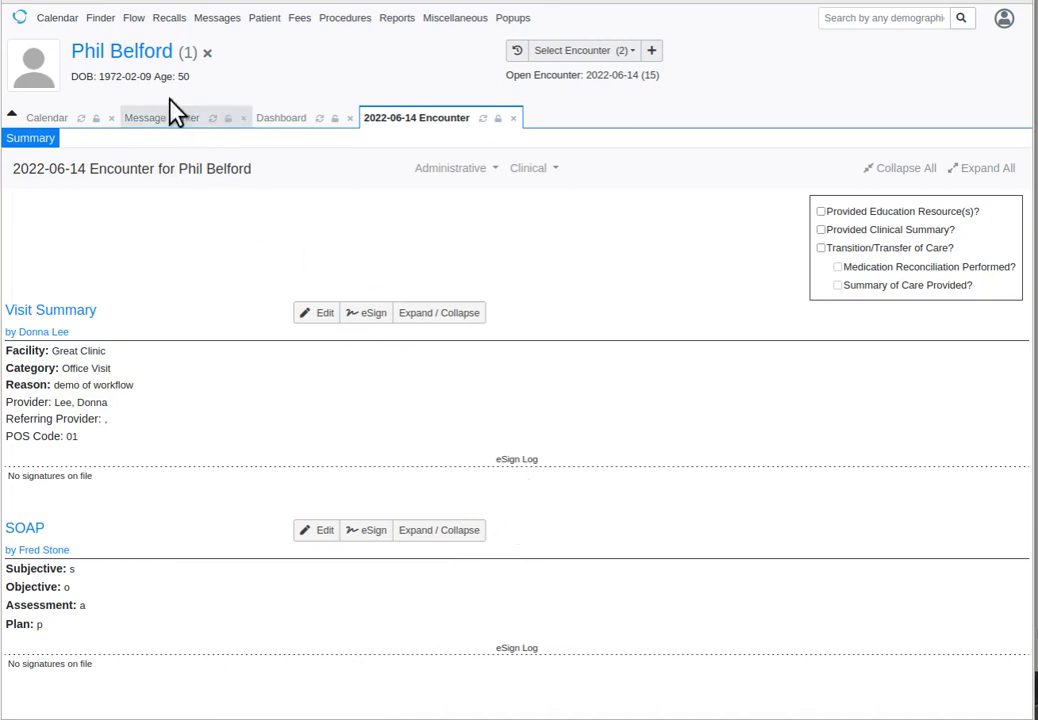
- On the flow board, set the appointment to '$ Coding done' in Room 3 and save
left_click(133, 19)
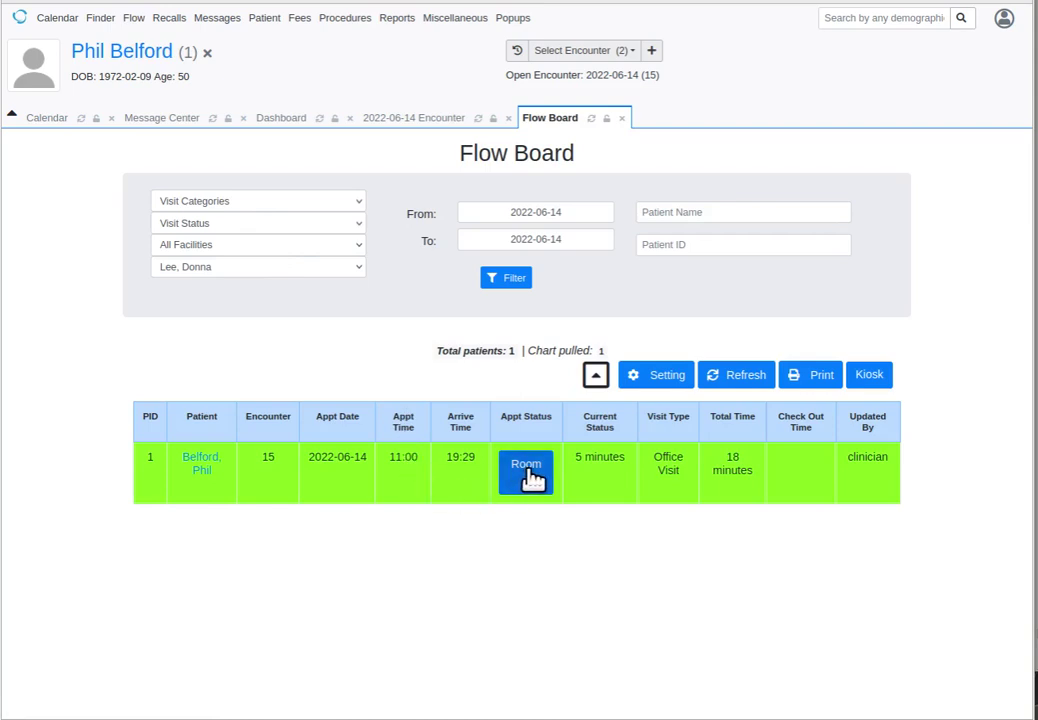
left_click(530, 476)
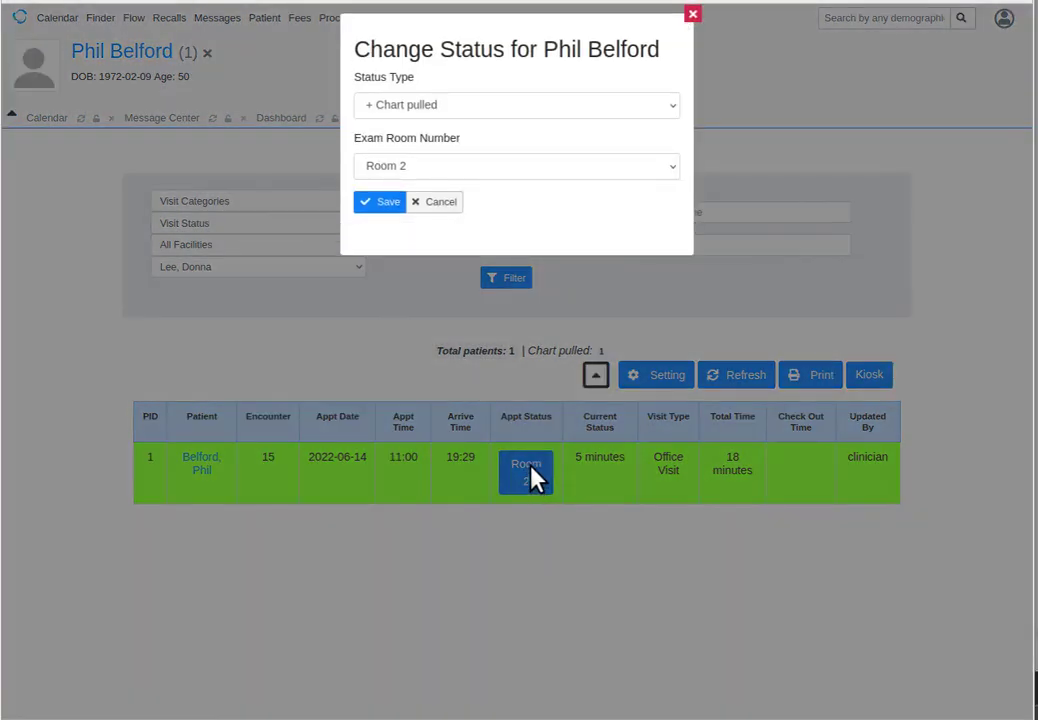
left_click(464, 107)
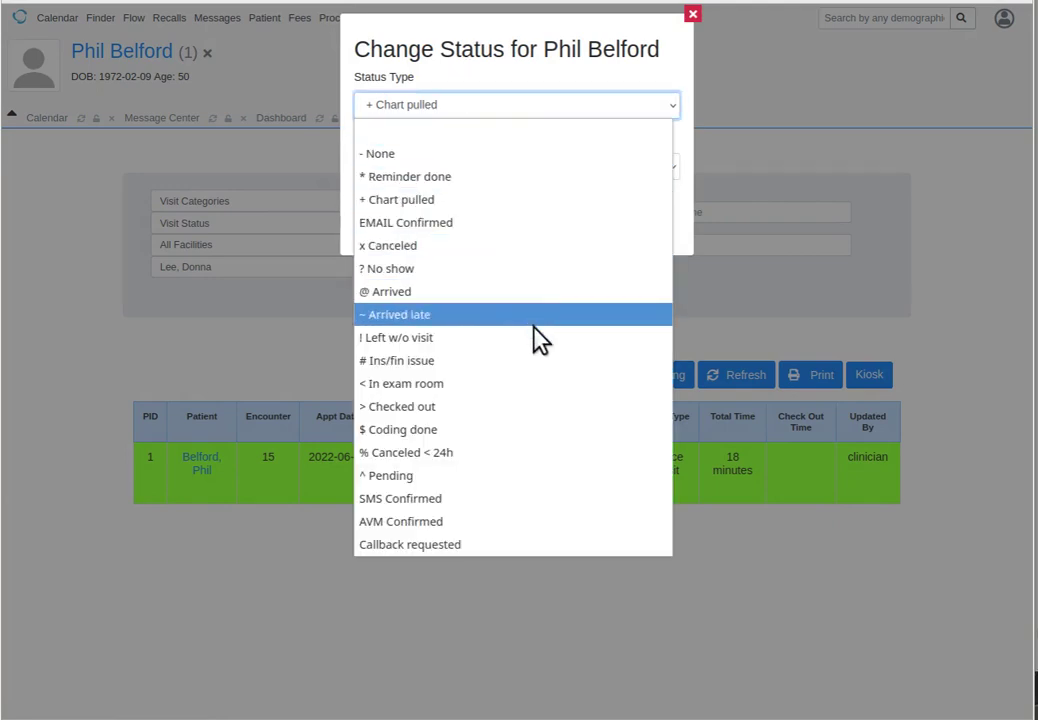
left_click(530, 437)
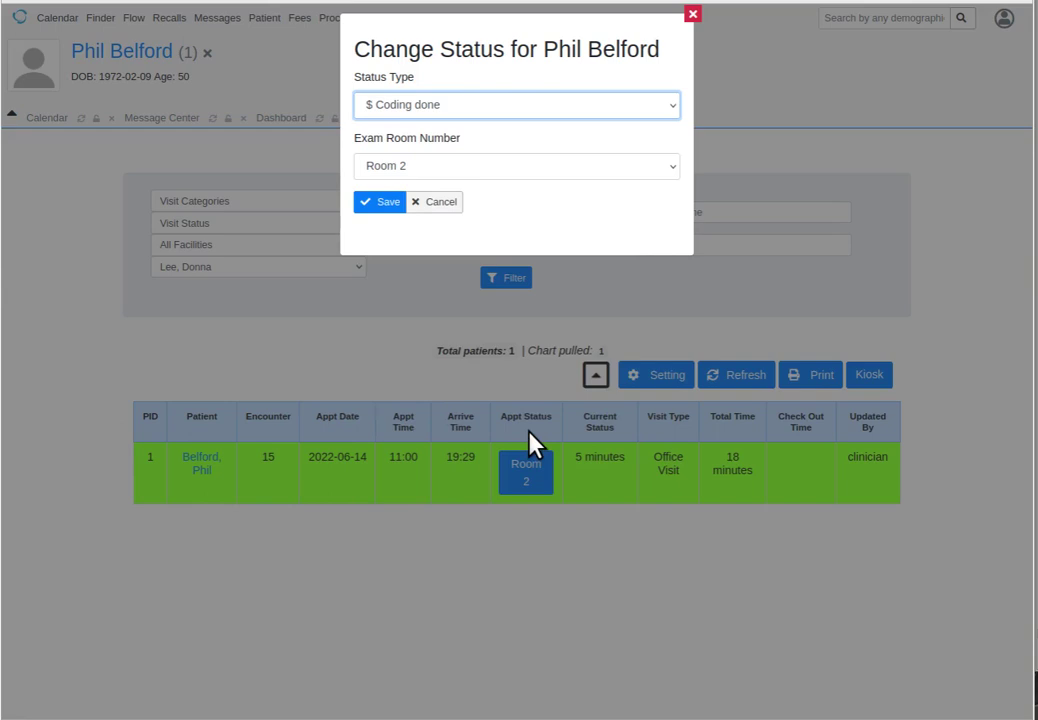
left_click(466, 167)
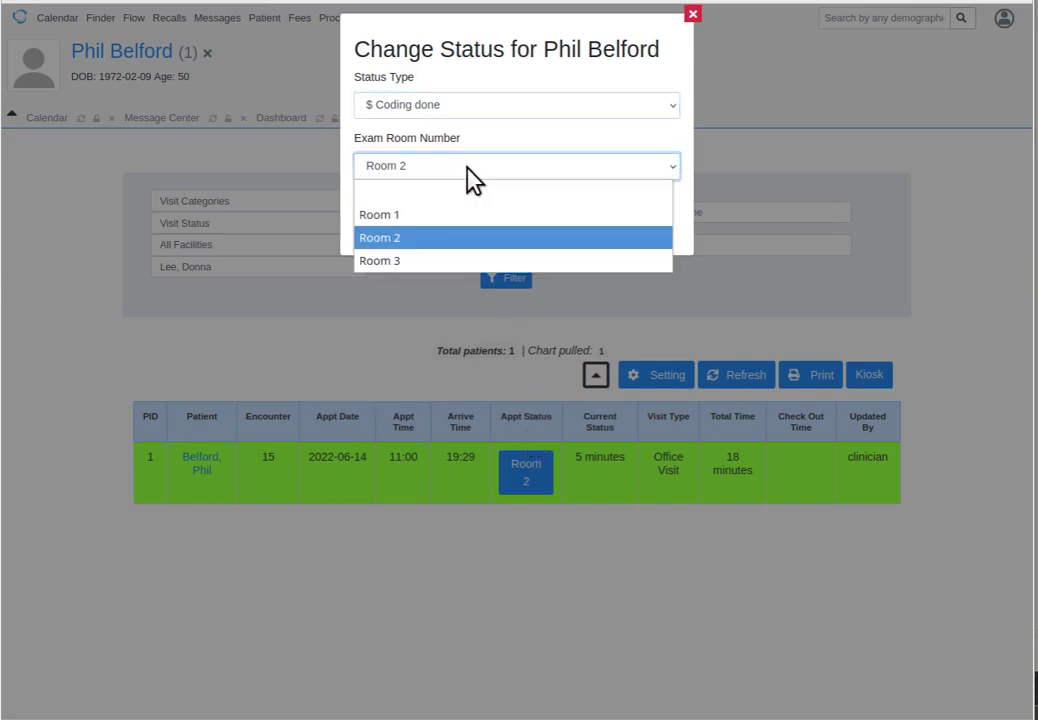
left_click(472, 268)
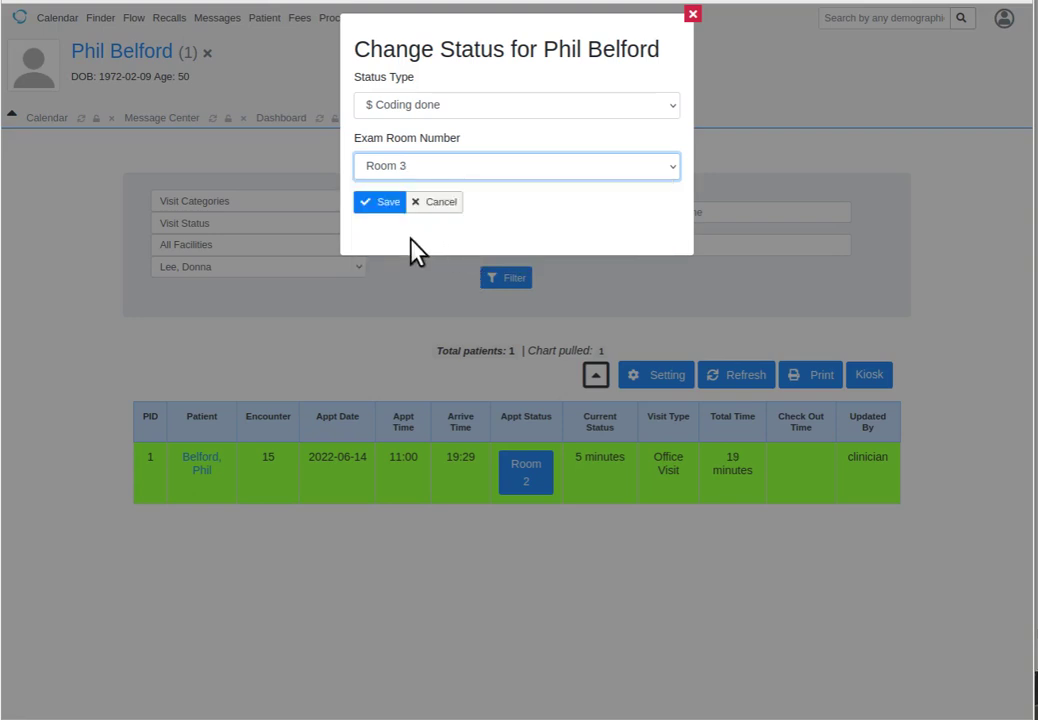
left_click(381, 205)
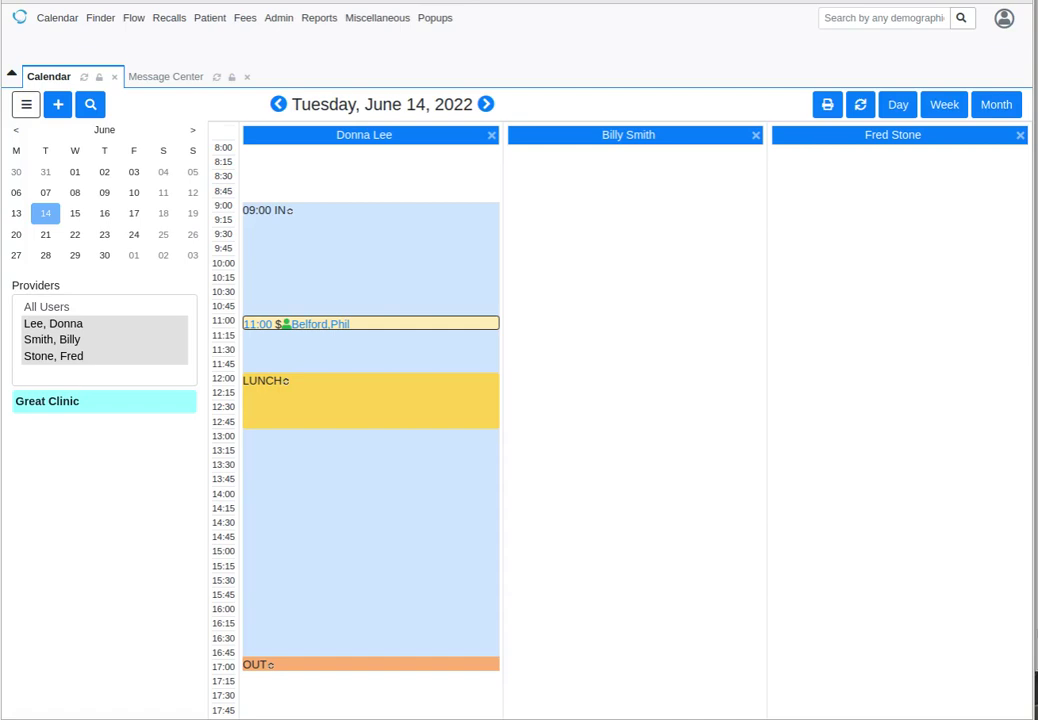
- Check the logged-in user in the account menu, then close it
left_click(1004, 20)
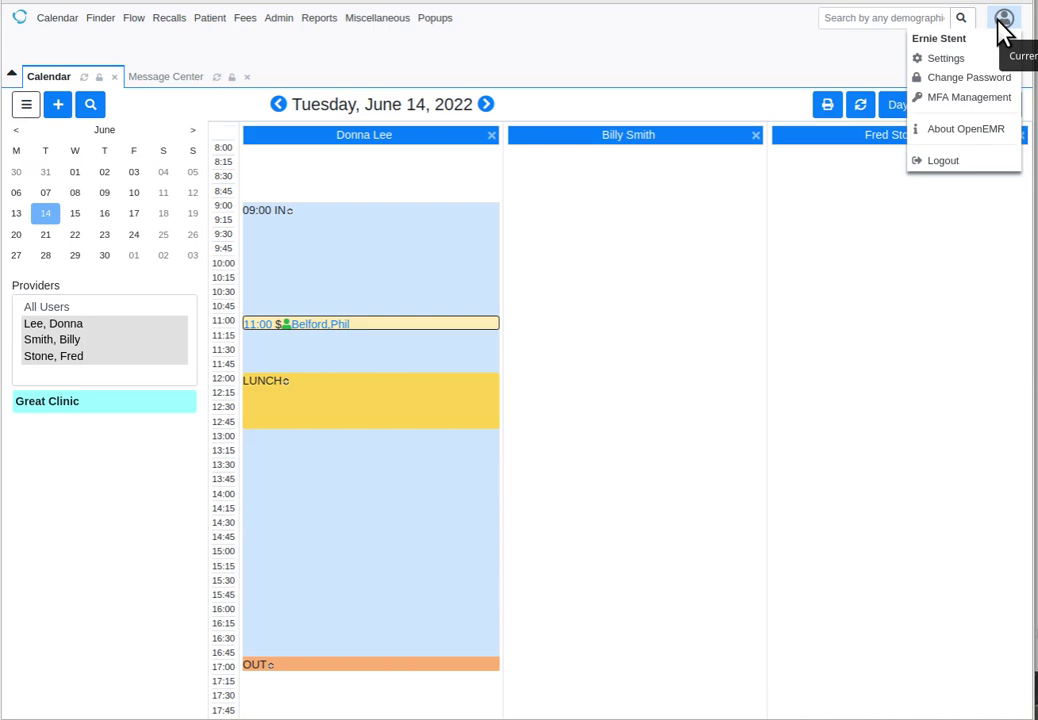
left_click(569, 57)
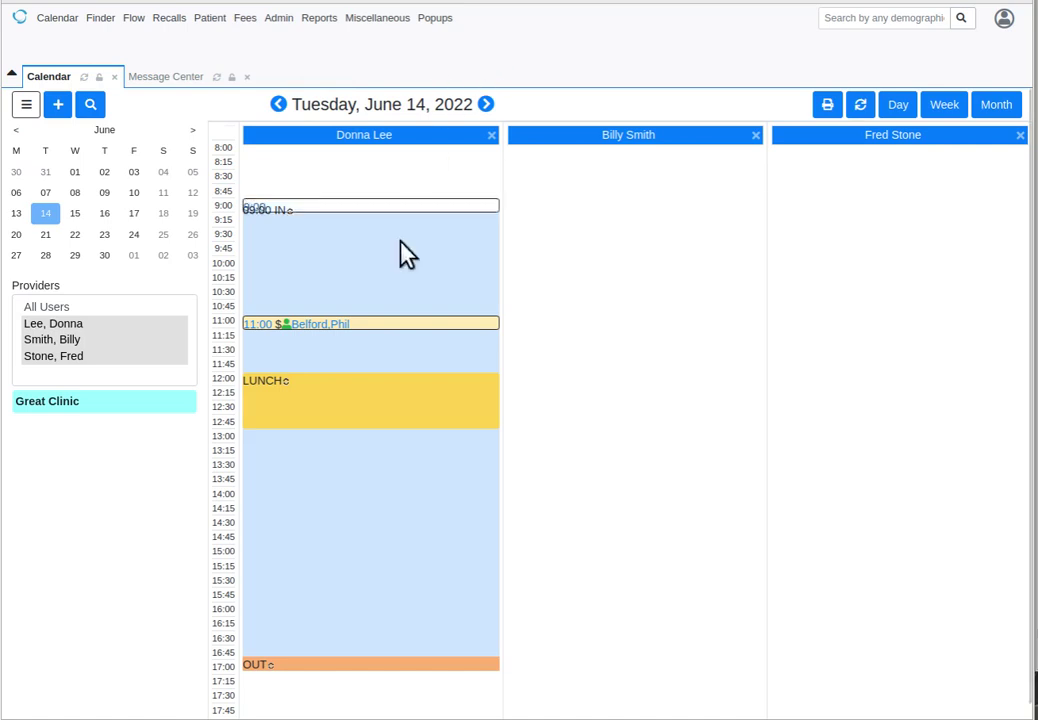
mouse_move(320, 323)
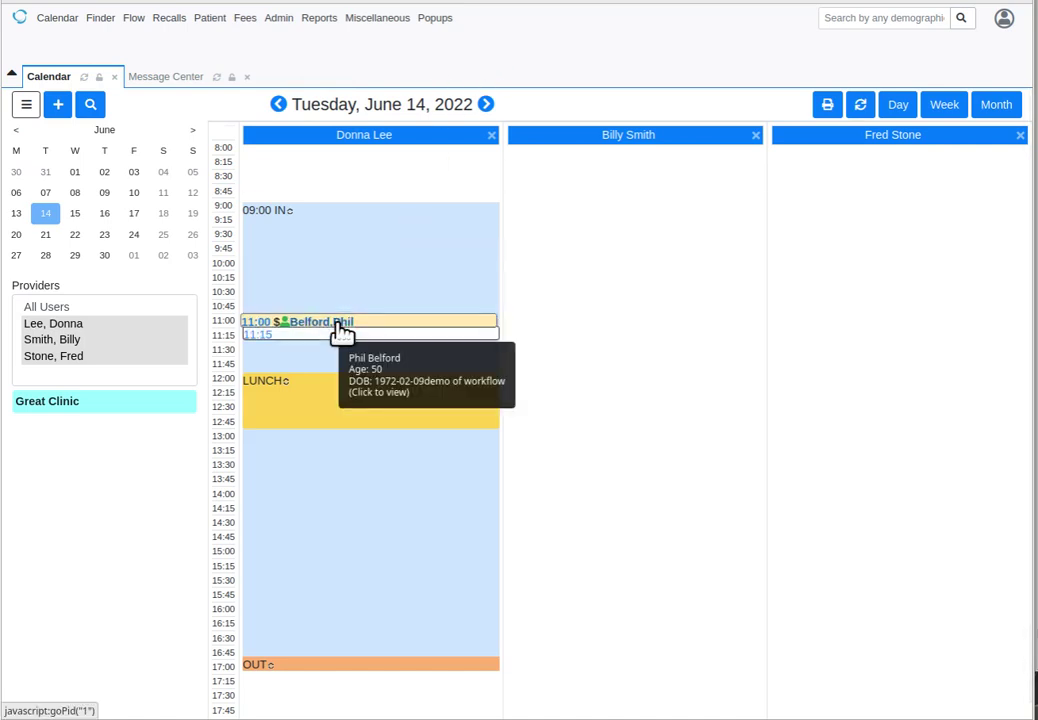
- Open the patient's dashboard from the 11:00 appointment and go to Fees > Checkout
left_click(338, 323)
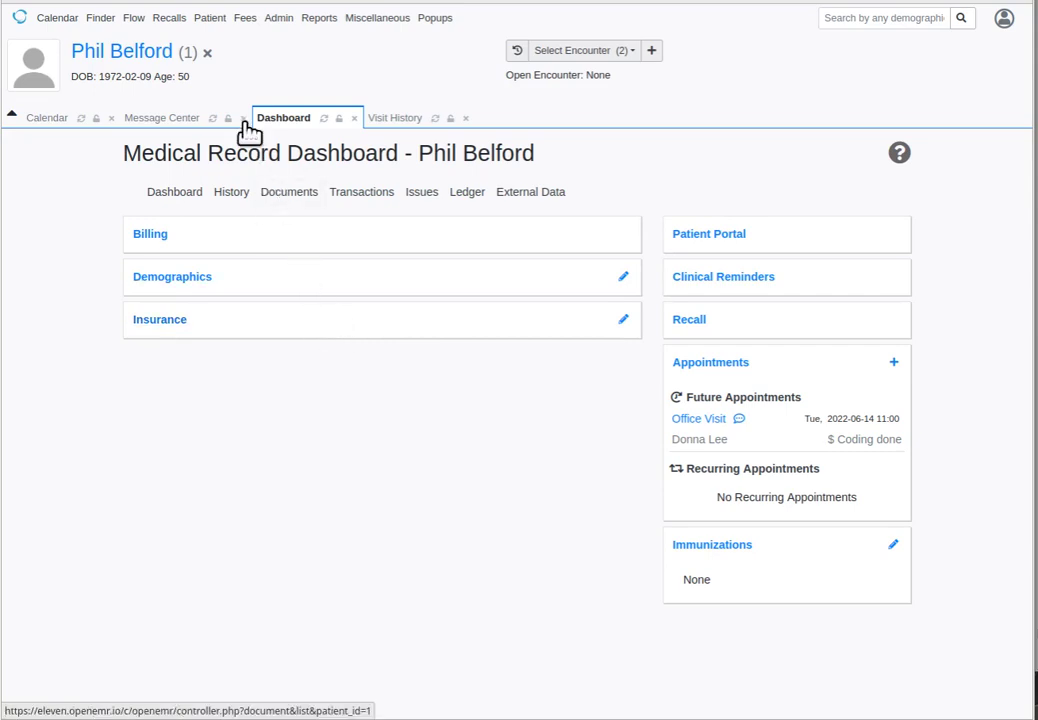
mouse_move(245, 18)
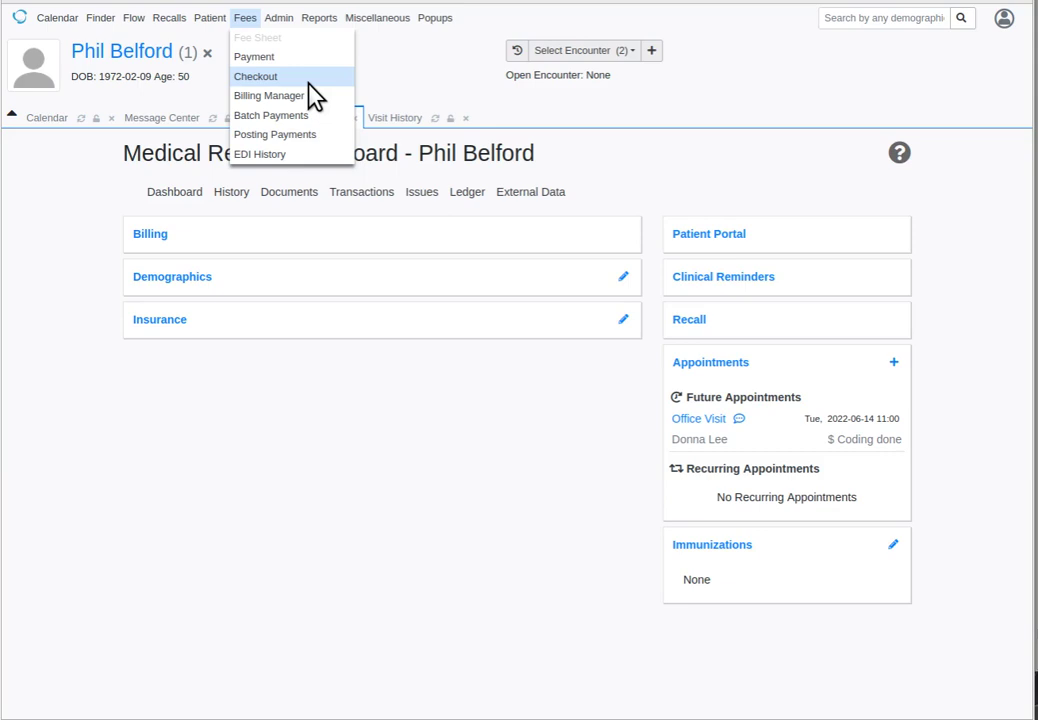
left_click(308, 84)
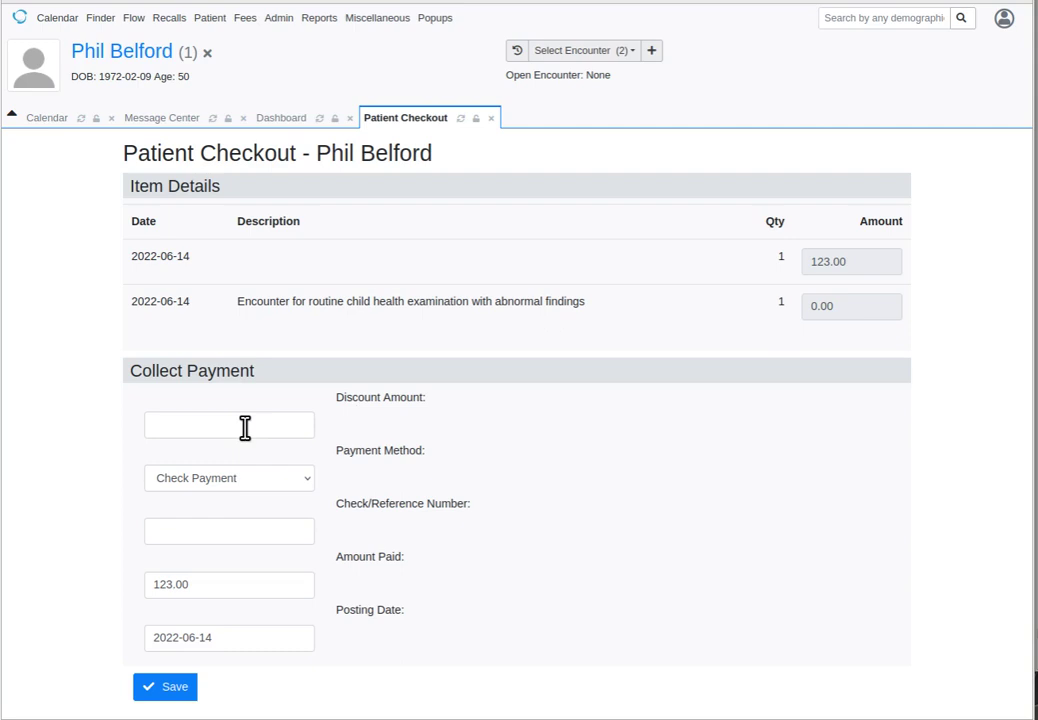
- Record a 123.00 Check Payment with its check reference number and save the checkout
left_click(256, 480)
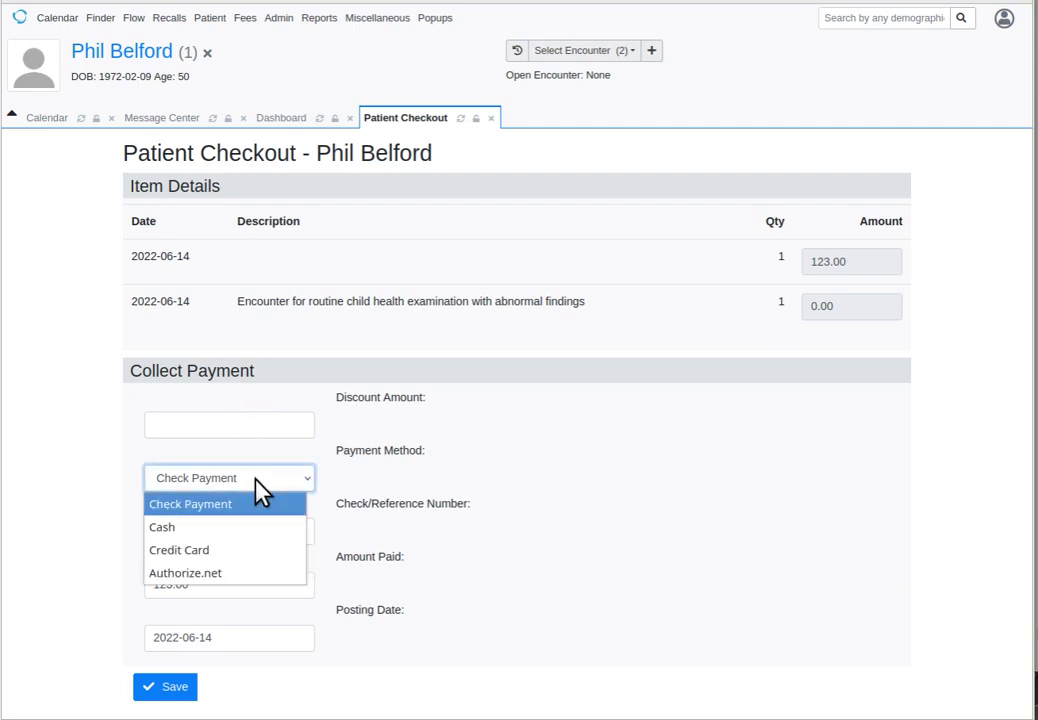
left_click(256, 480)
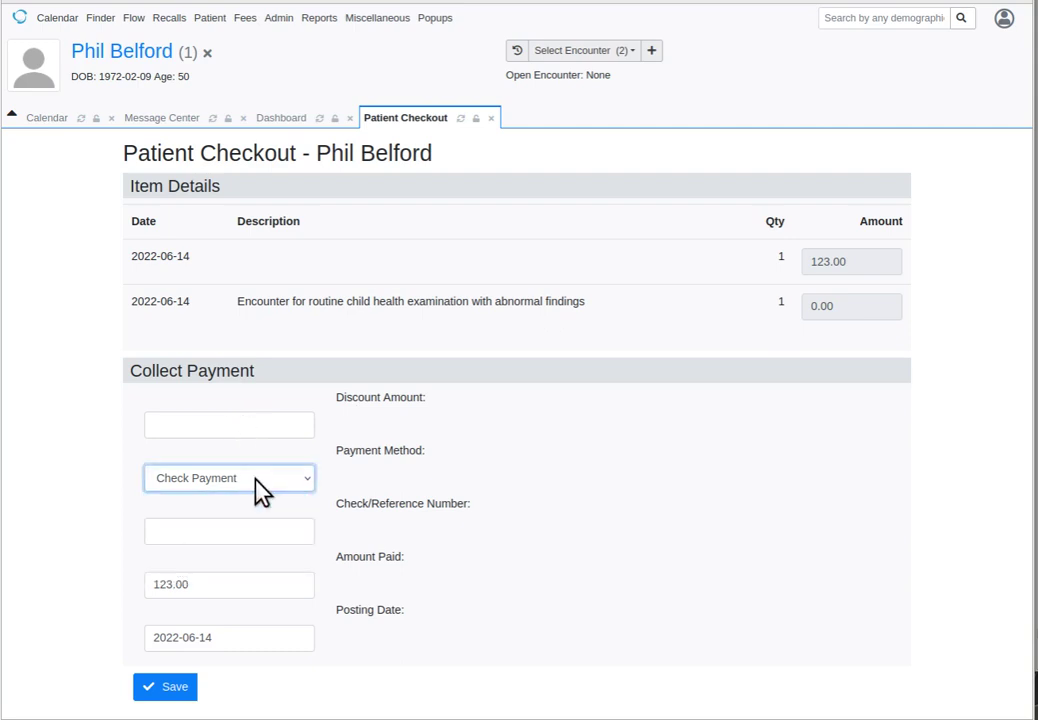
left_click(254, 535)
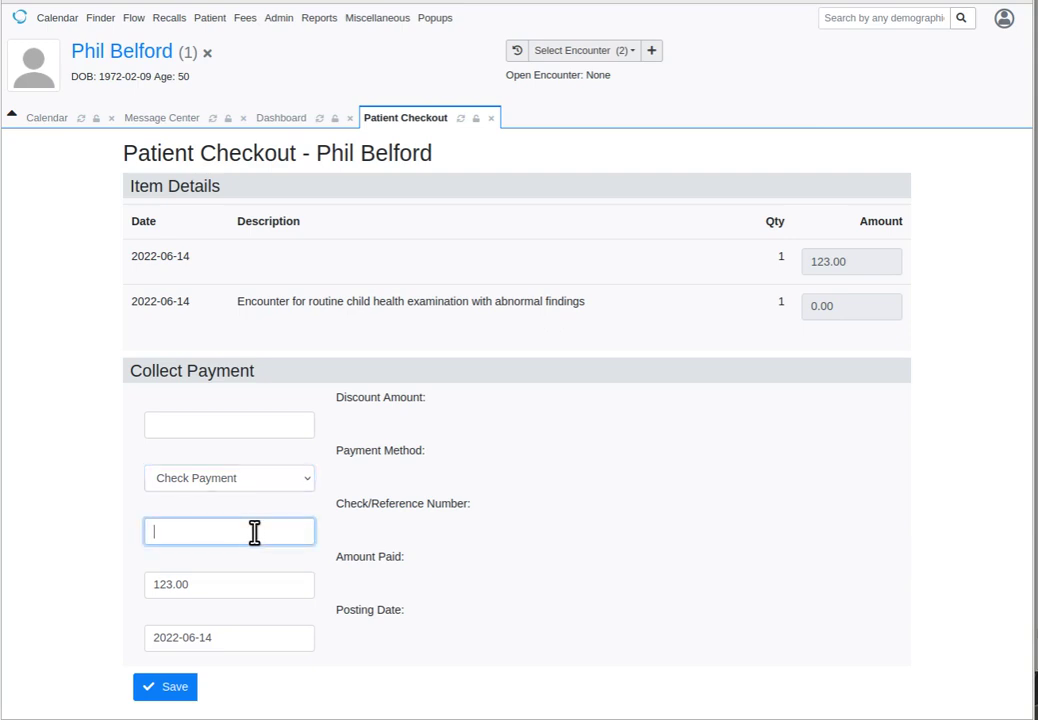
type("3435456")
left_click(226, 589)
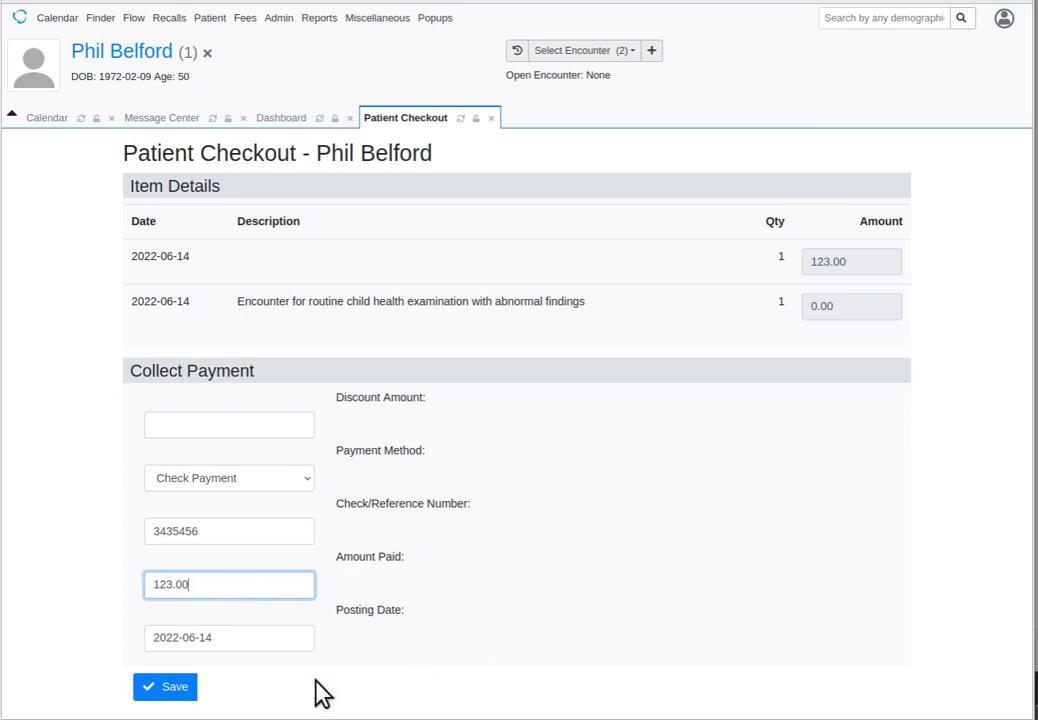
left_click(161, 688)
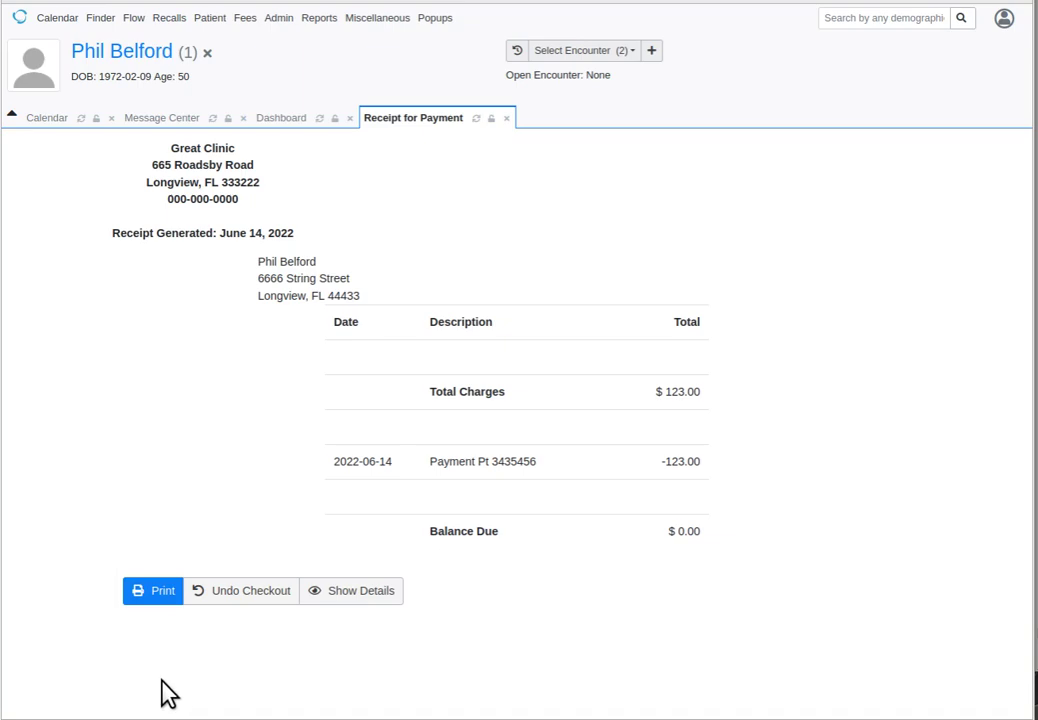
left_click(160, 591)
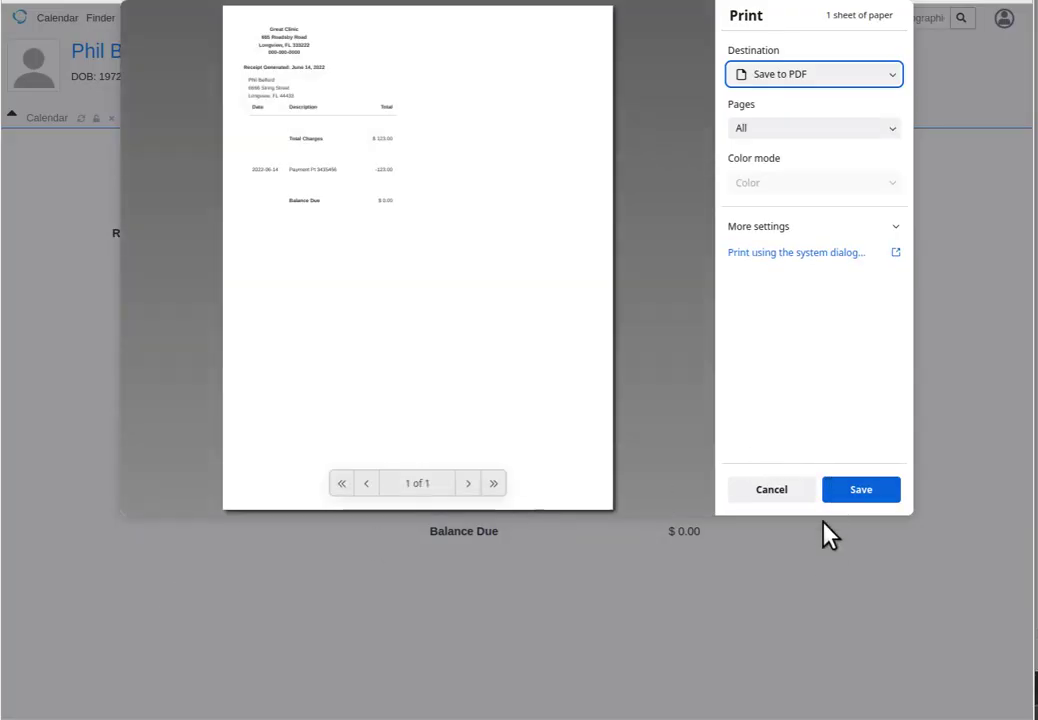
left_click(780, 490)
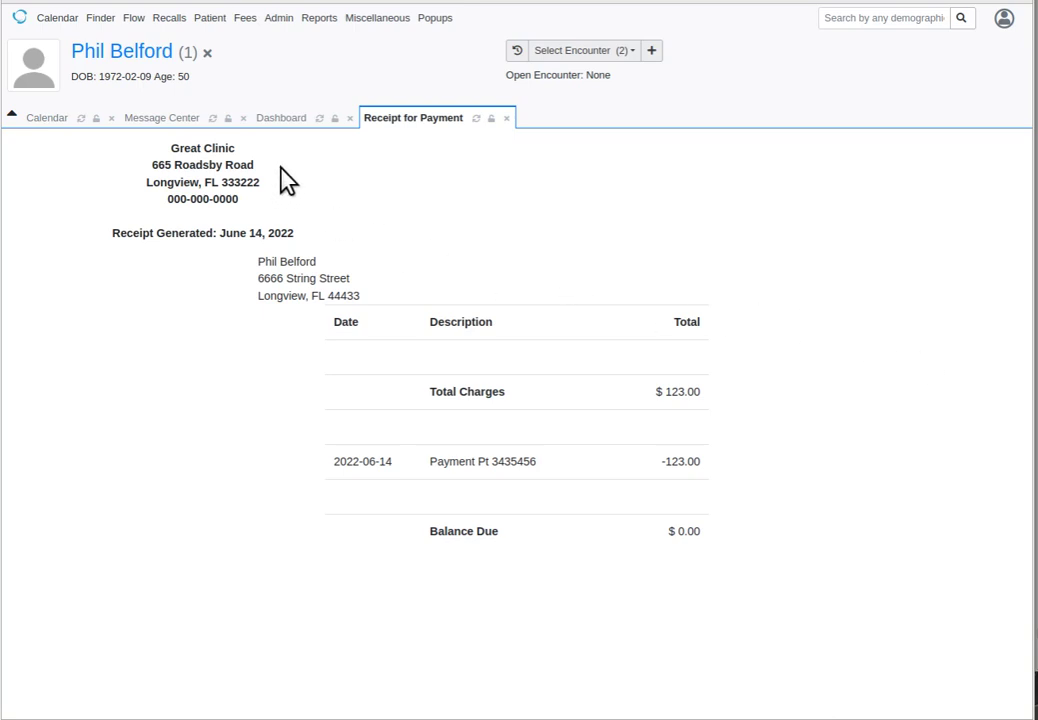
- On the flow board, set the appointment to '> Checked out' with the exam room cleared, and save
left_click(133, 18)
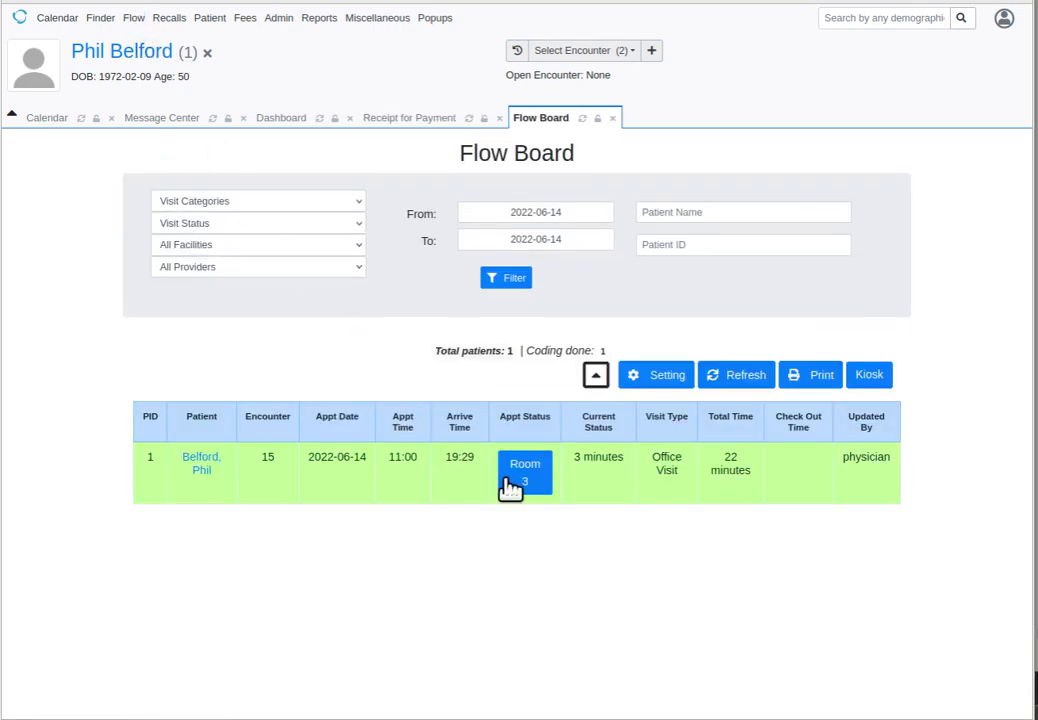
left_click(524, 472)
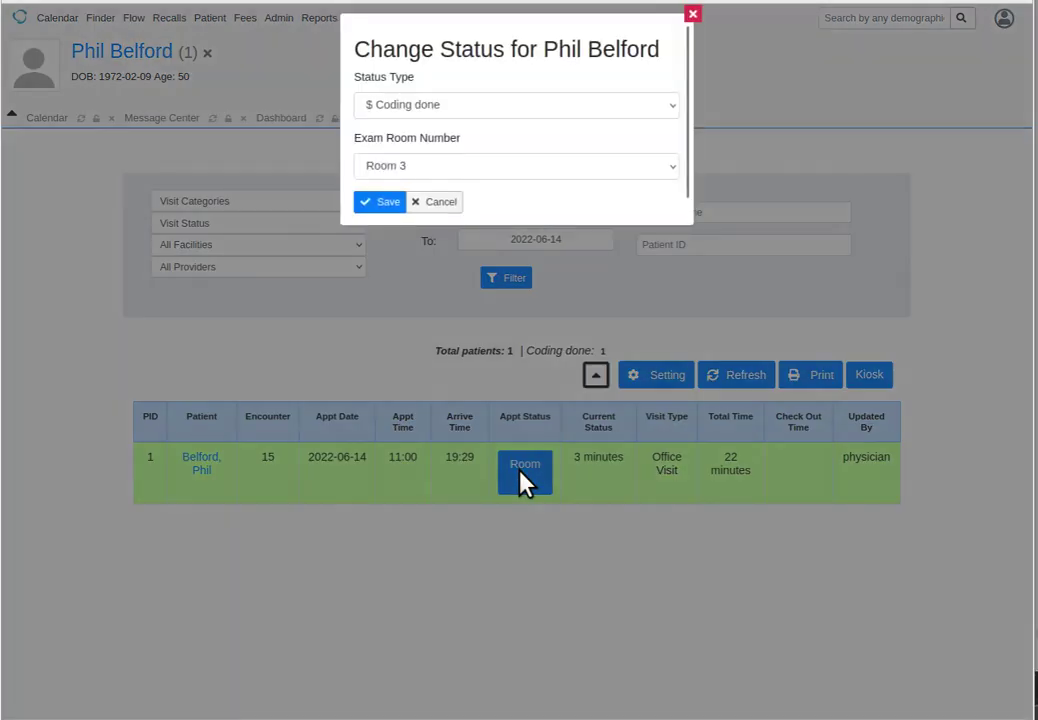
left_click(435, 108)
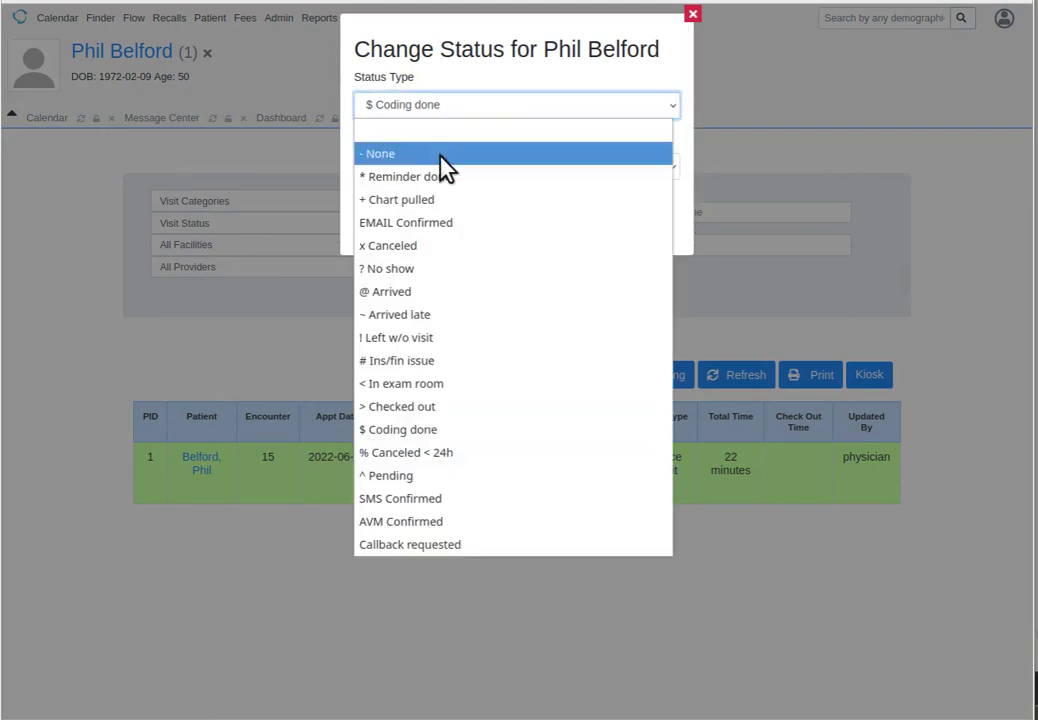
left_click(474, 407)
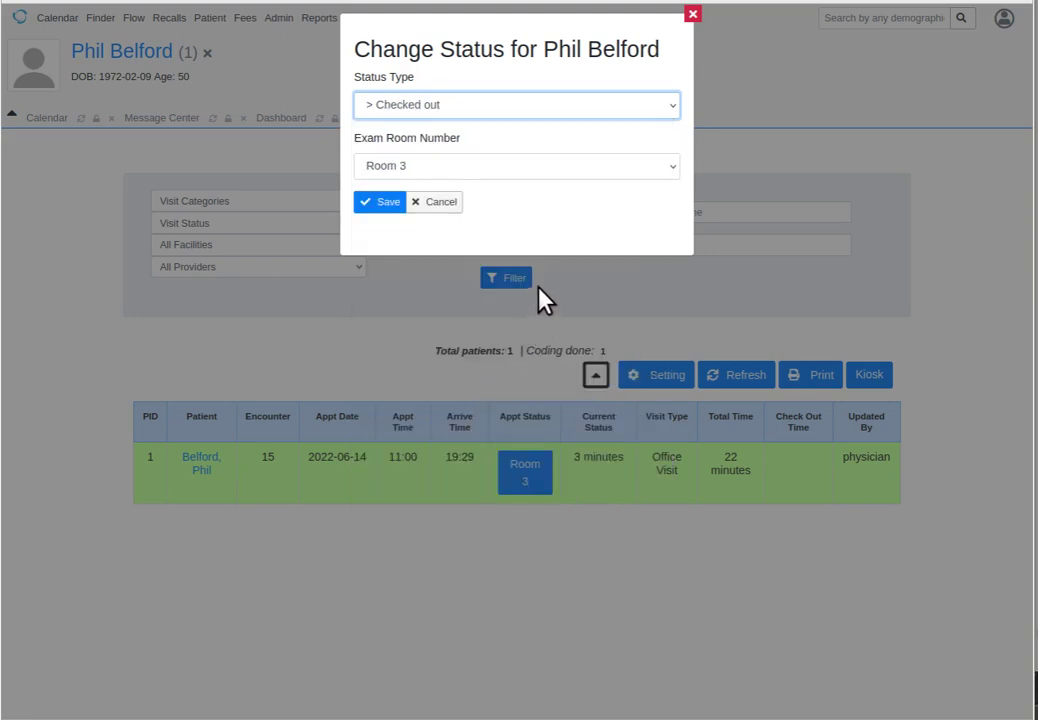
left_click(500, 172)
left_click(497, 197)
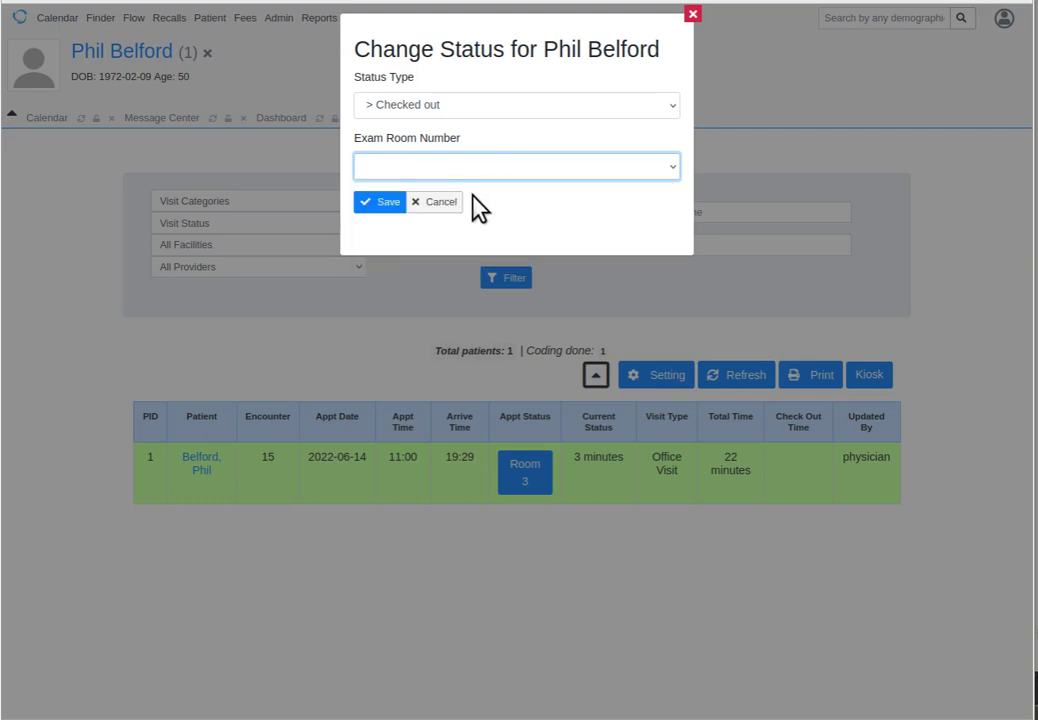
left_click(381, 203)
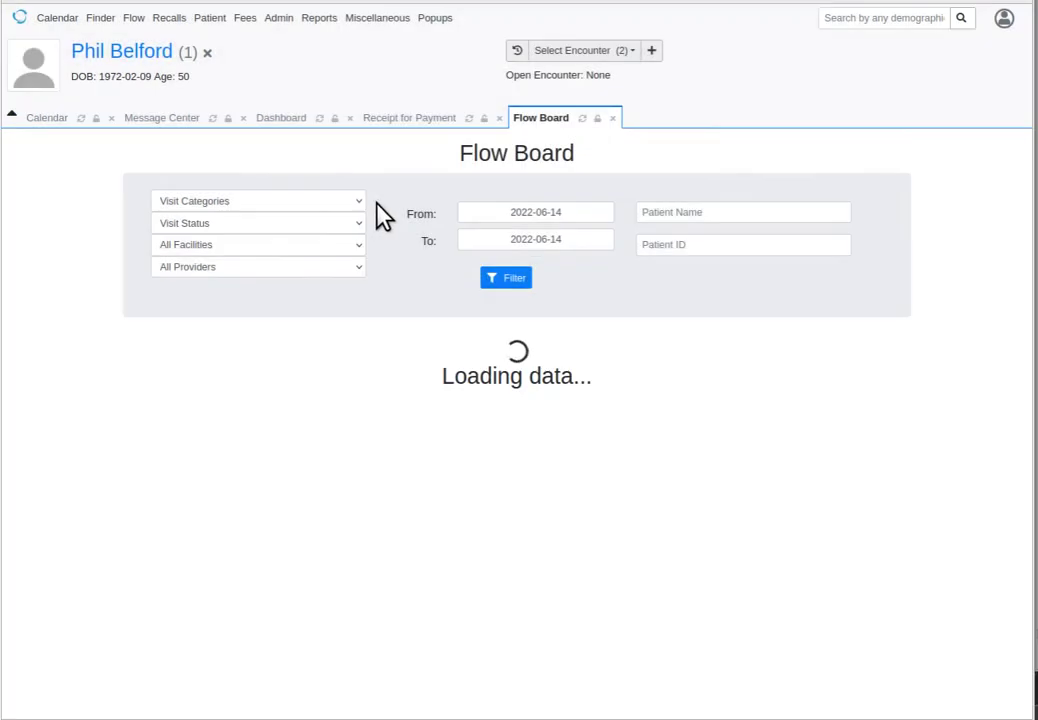